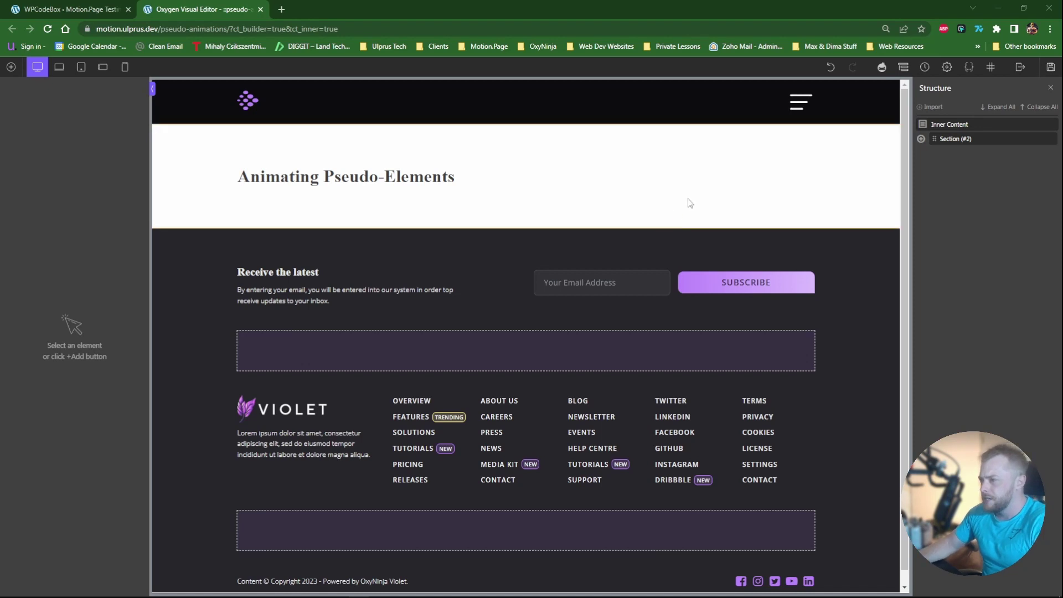
Step: Add a new section below the "Animating Pseudo-Elements" heading section and insert a text element in it
click(228, 162)
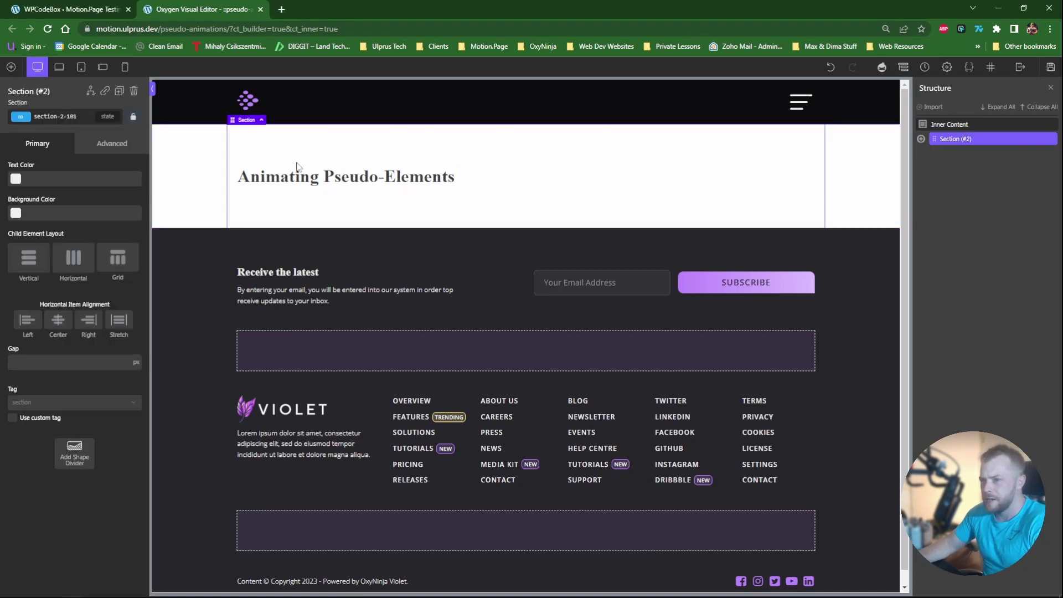
click(11, 67)
click(38, 158)
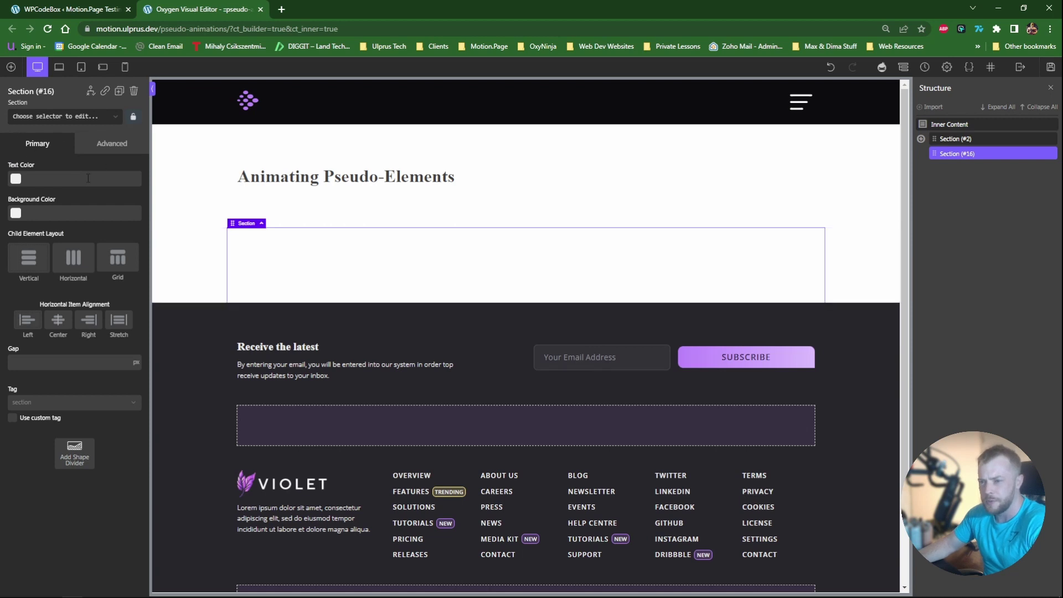
click(10, 67)
click(70, 211)
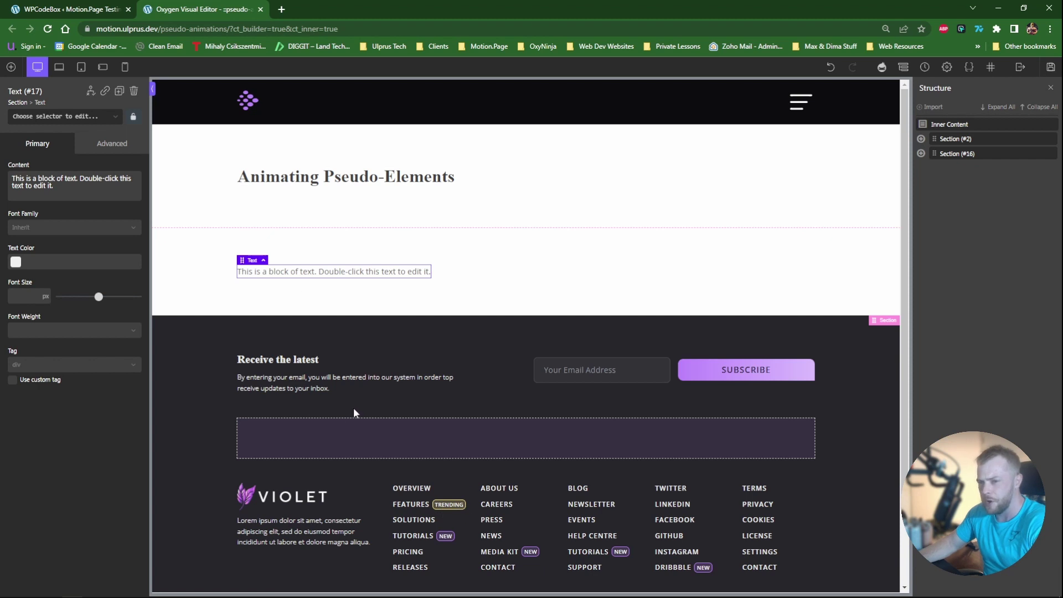
Step: Replace the placeholder content of the new text element with "Example Link"
double_click(298, 273)
text(E)
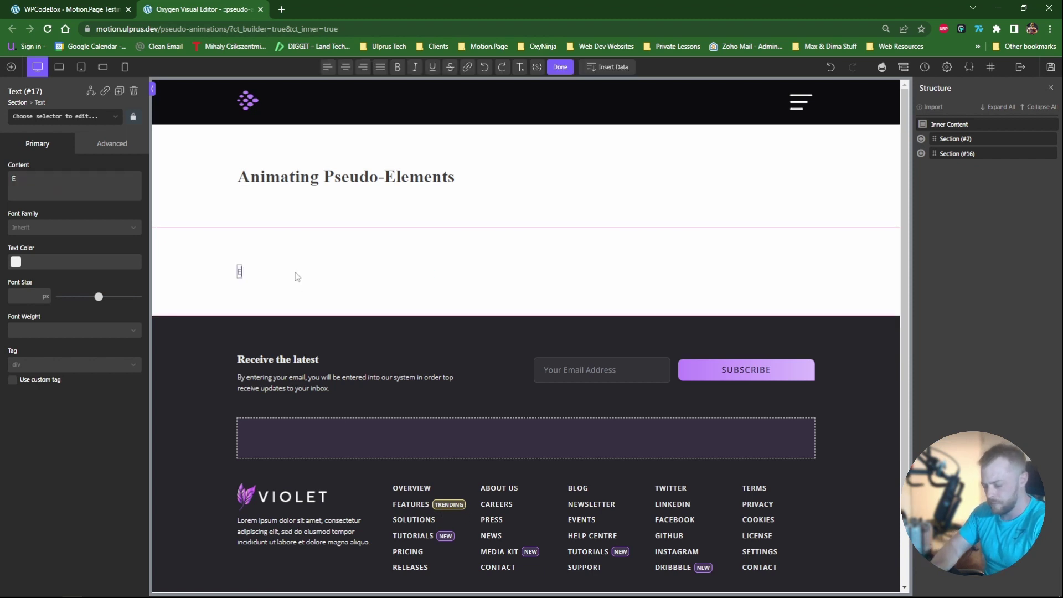
text(xample Link)
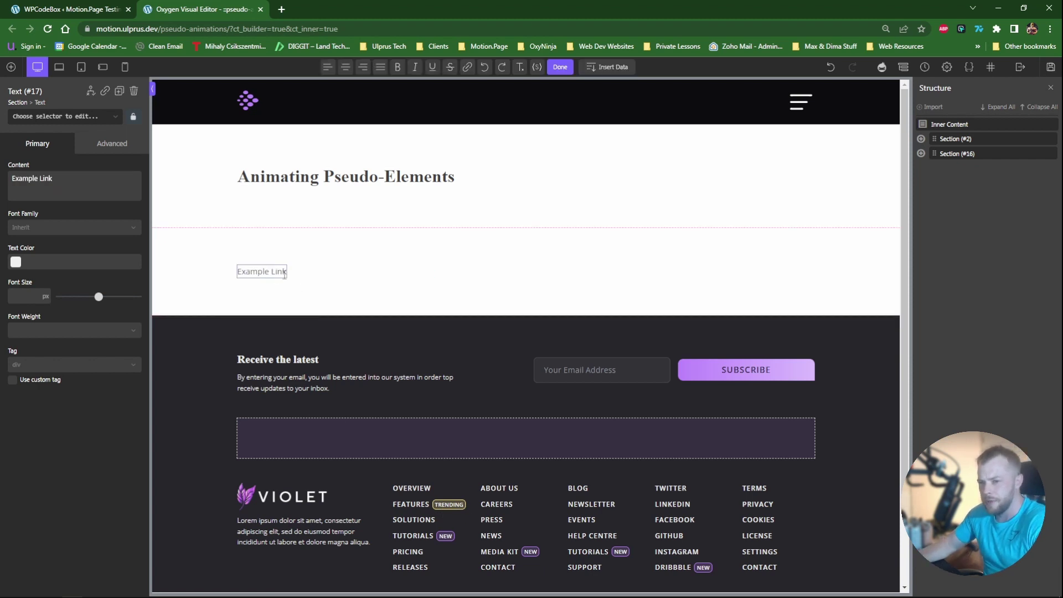
click(297, 277)
Step: Add the class mp-my-tag--primary to the Example Link text element
click(267, 275)
click(70, 123)
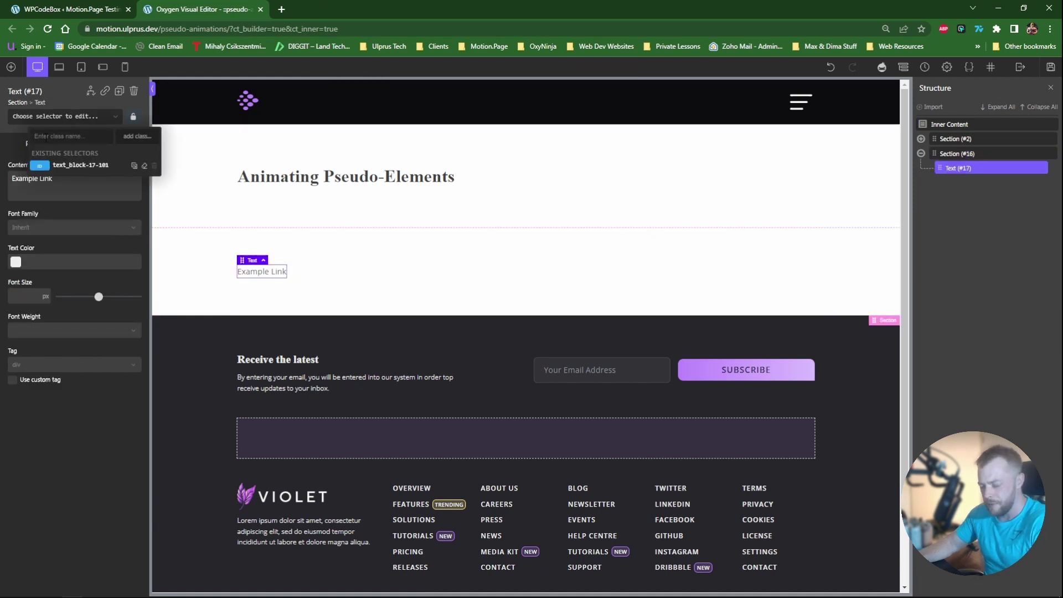
text(mp)
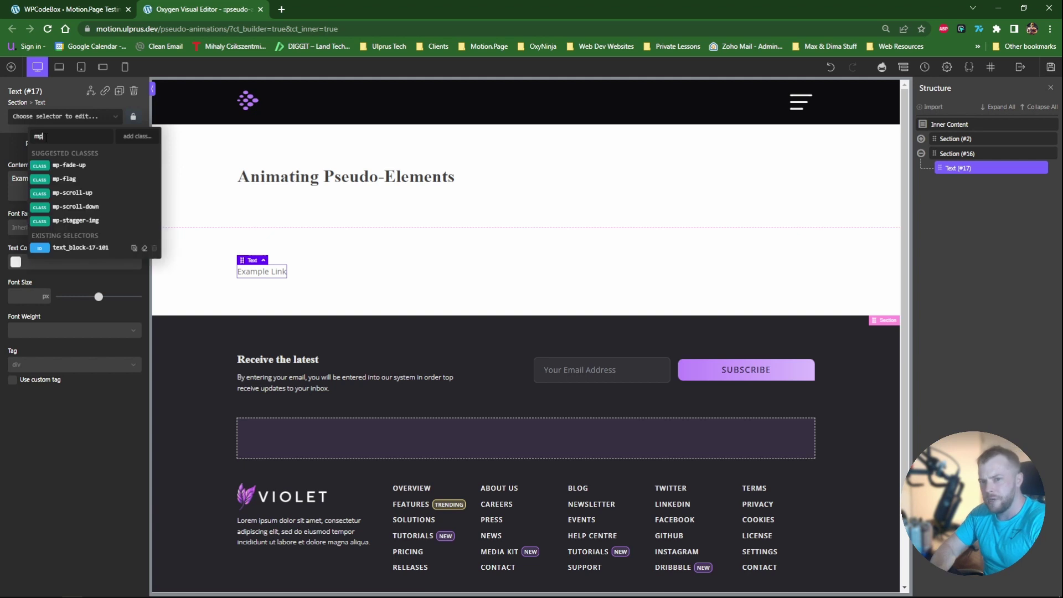
text(-m)
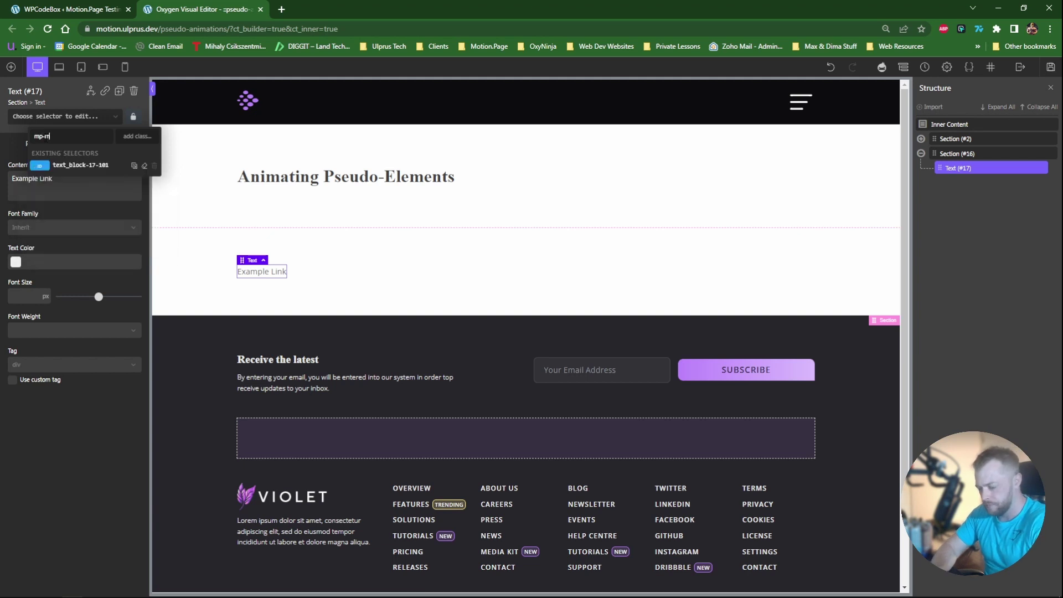
text(y-tag-primary)
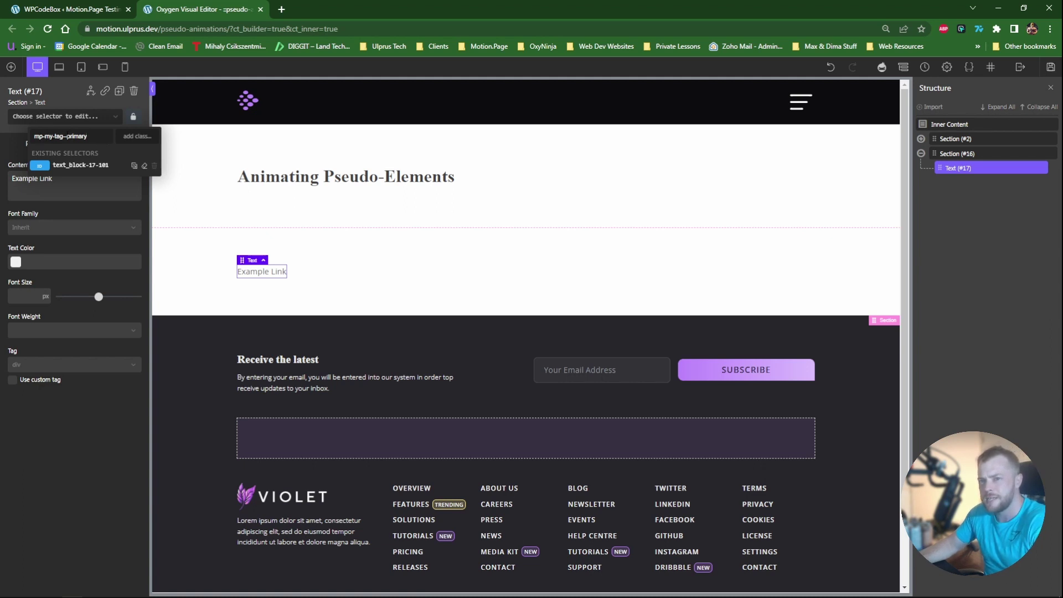
click(135, 136)
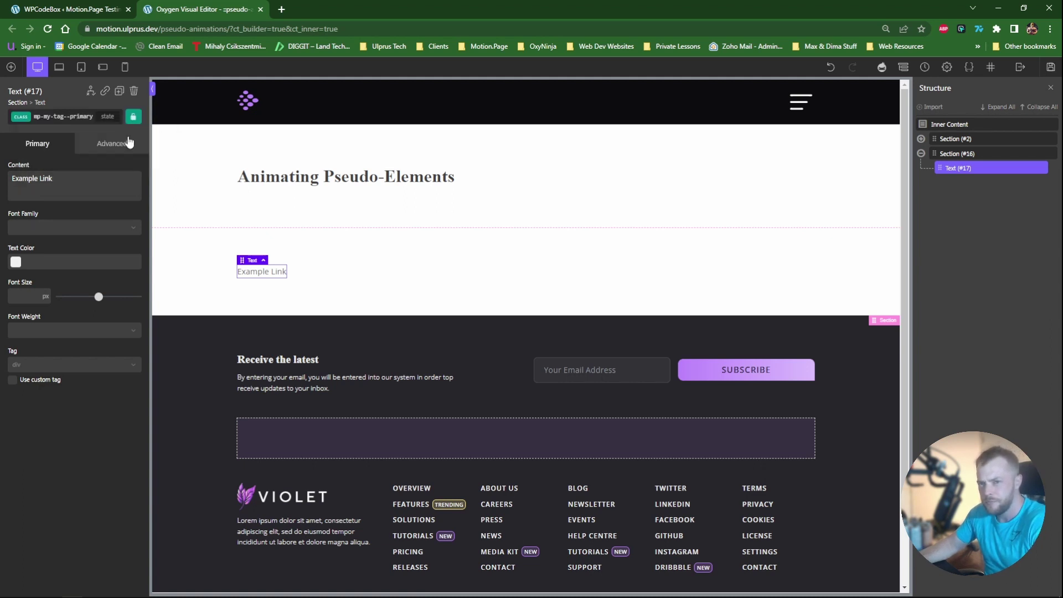
Step: Edit the :after state of the mp-my-tag--primary class and set its content to "tag 1"
click(97, 119)
click(121, 183)
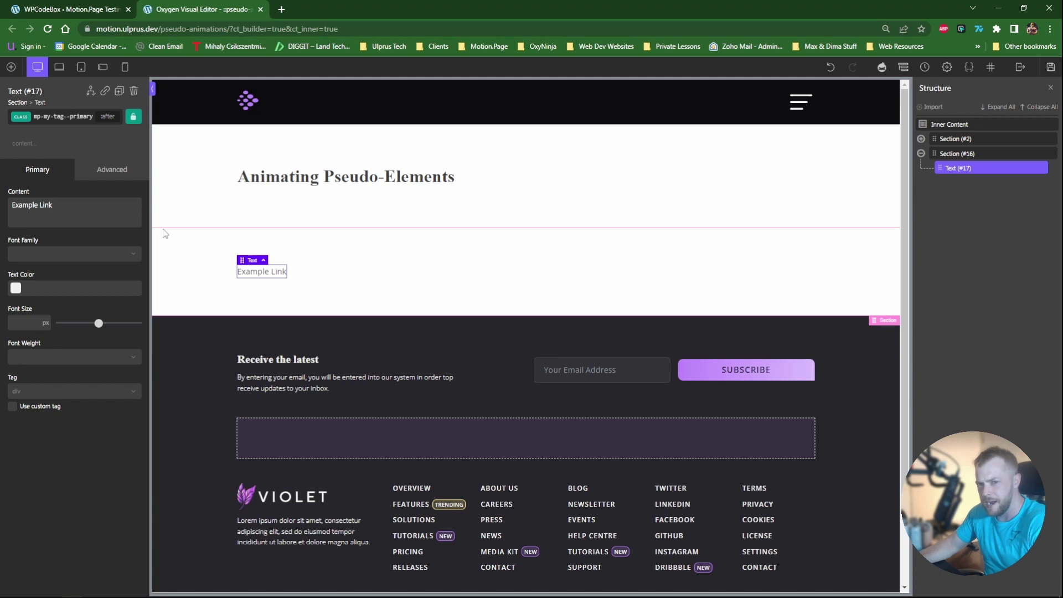
click(44, 144)
text(tag 1)
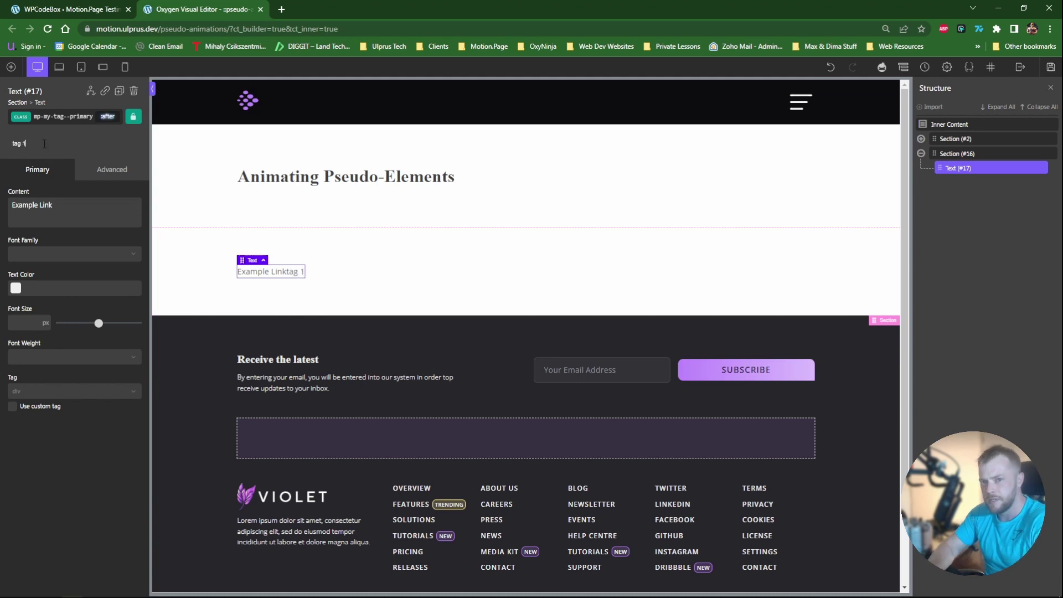
Step: Style the :after text as uppercase with a 10 px font size
click(100, 176)
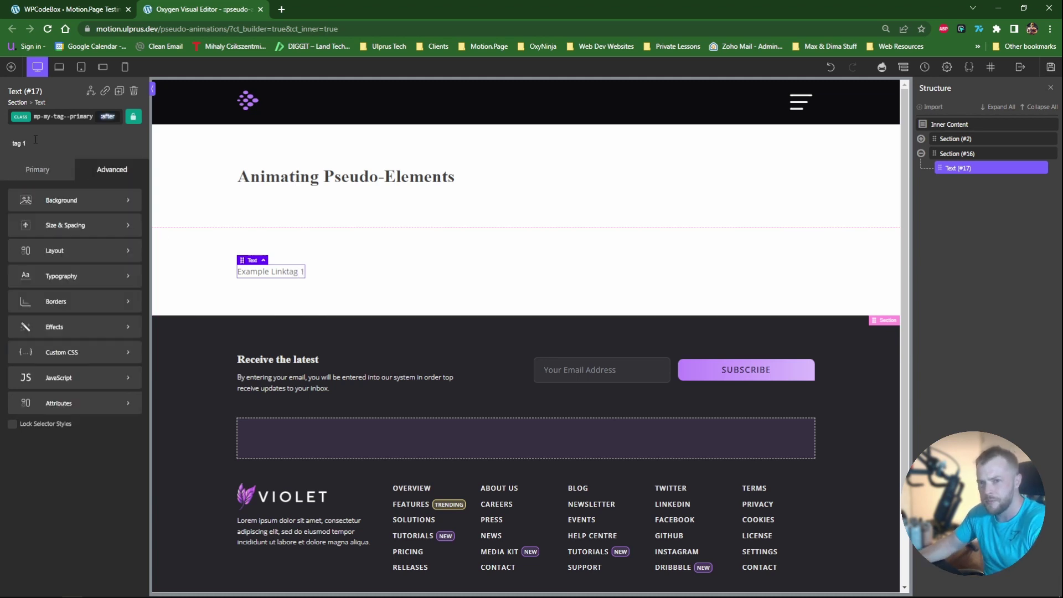
click(84, 280)
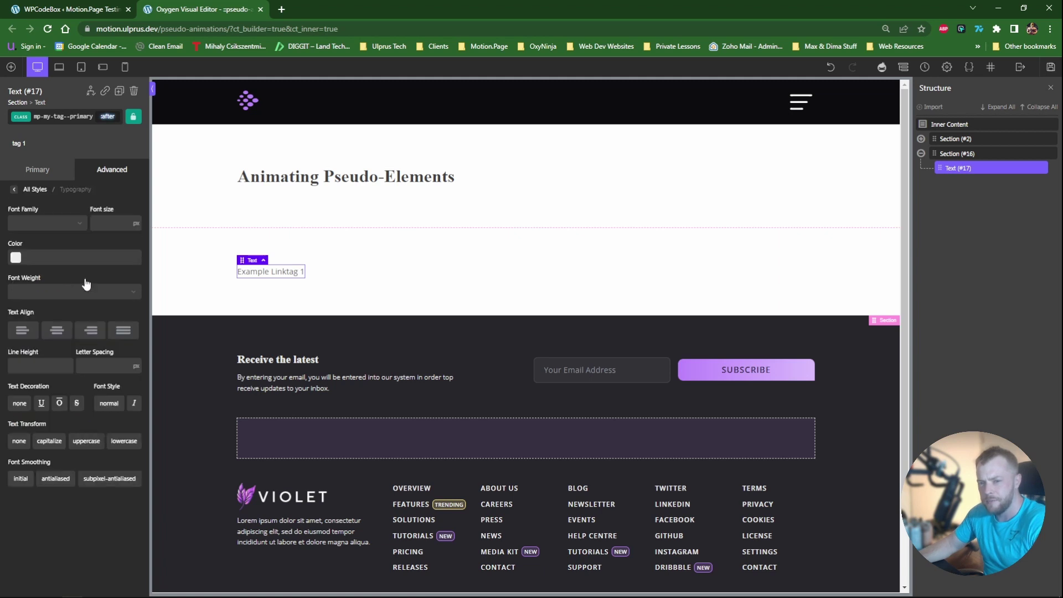
click(86, 442)
click(111, 223)
text(10)
click(36, 189)
Step: Give the :after tag a core Accent 1 background colour with the opacity lowered to 36%
click(72, 200)
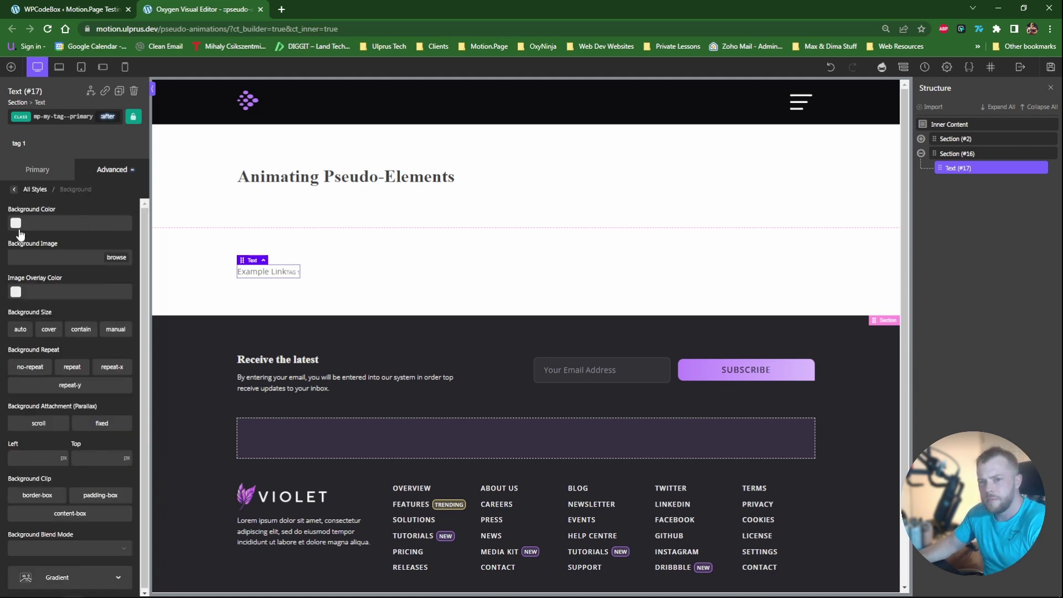
click(16, 222)
click(22, 348)
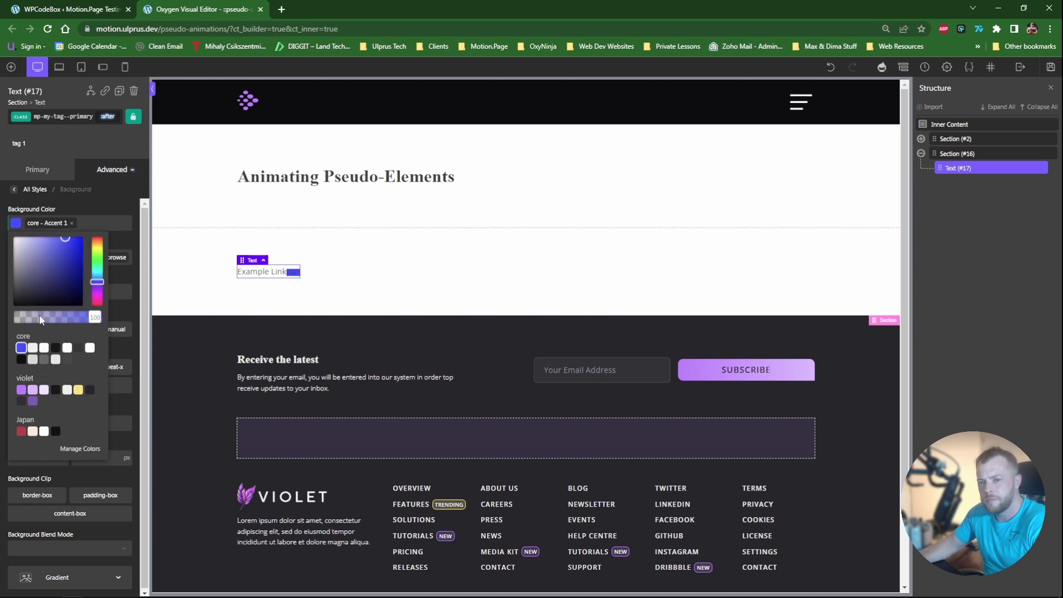
drag(39, 320, 44, 316)
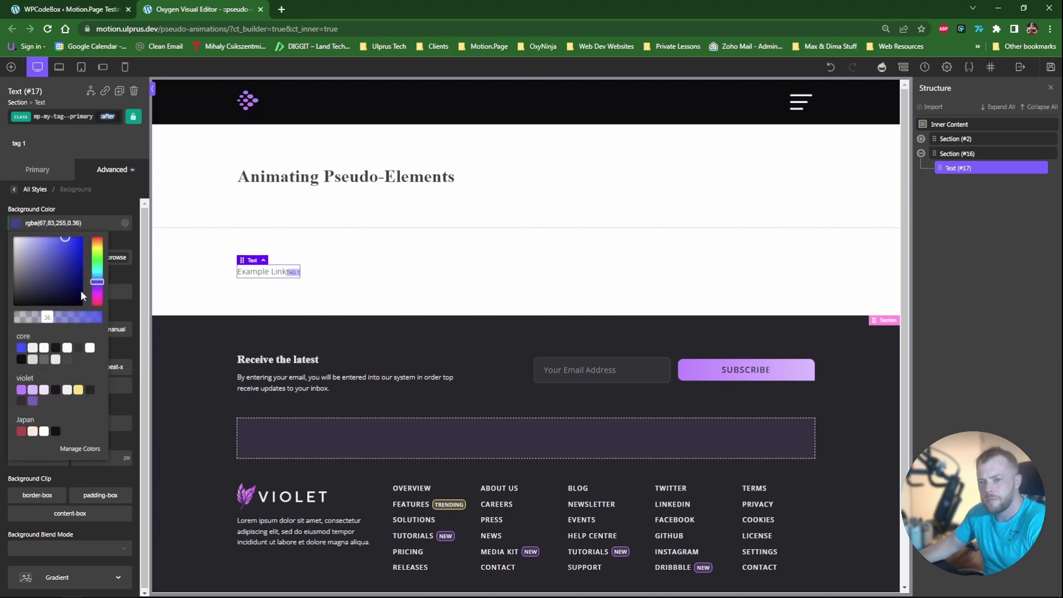
click(99, 200)
click(100, 175)
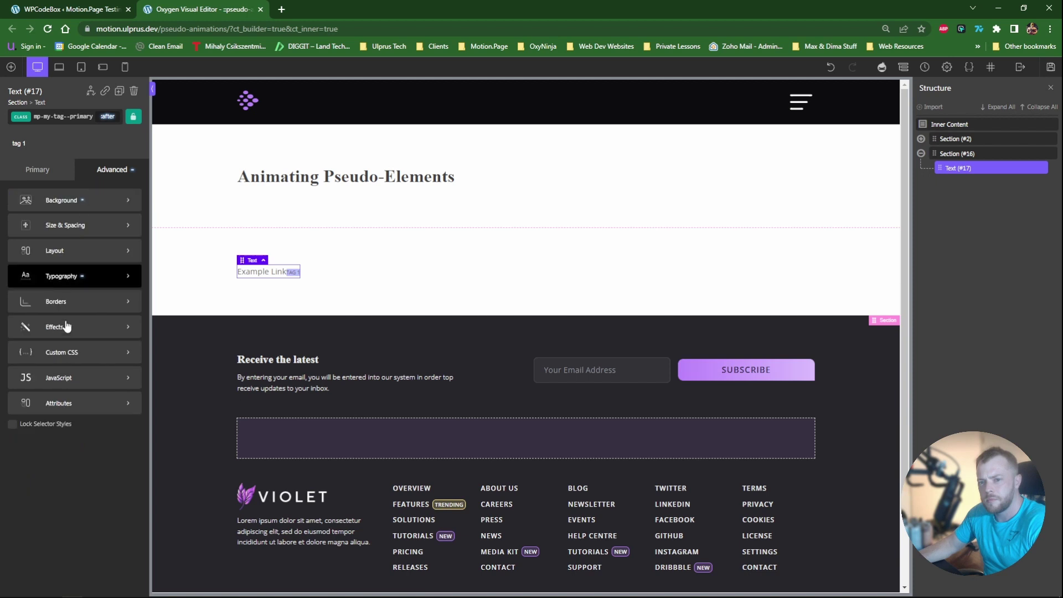
Step: Give the :after tag a 1 px solid border in core Accent 1 with a 5 px border radius
click(65, 304)
click(15, 258)
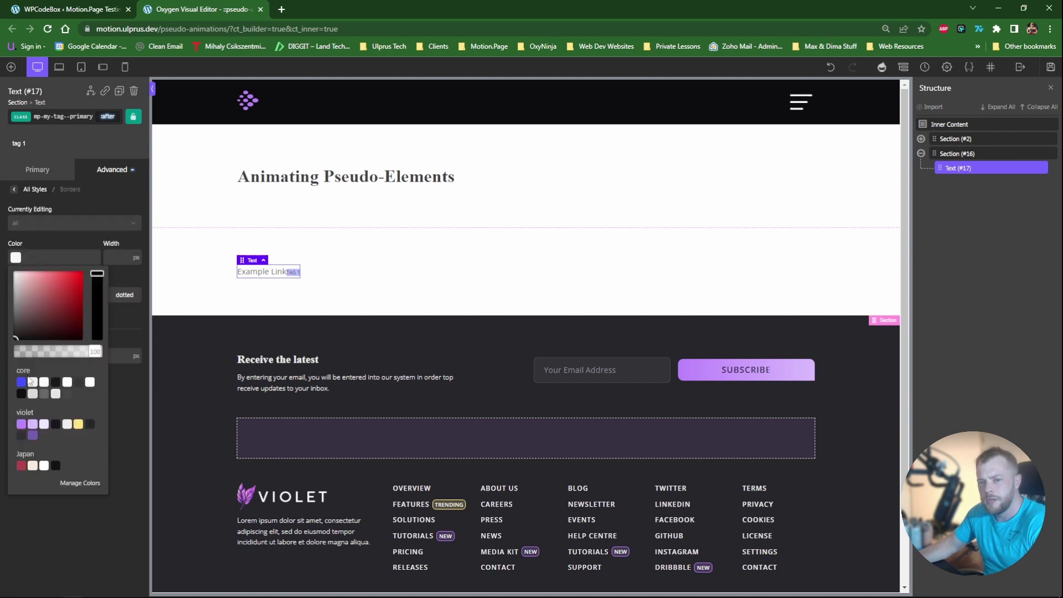
click(21, 382)
click(117, 245)
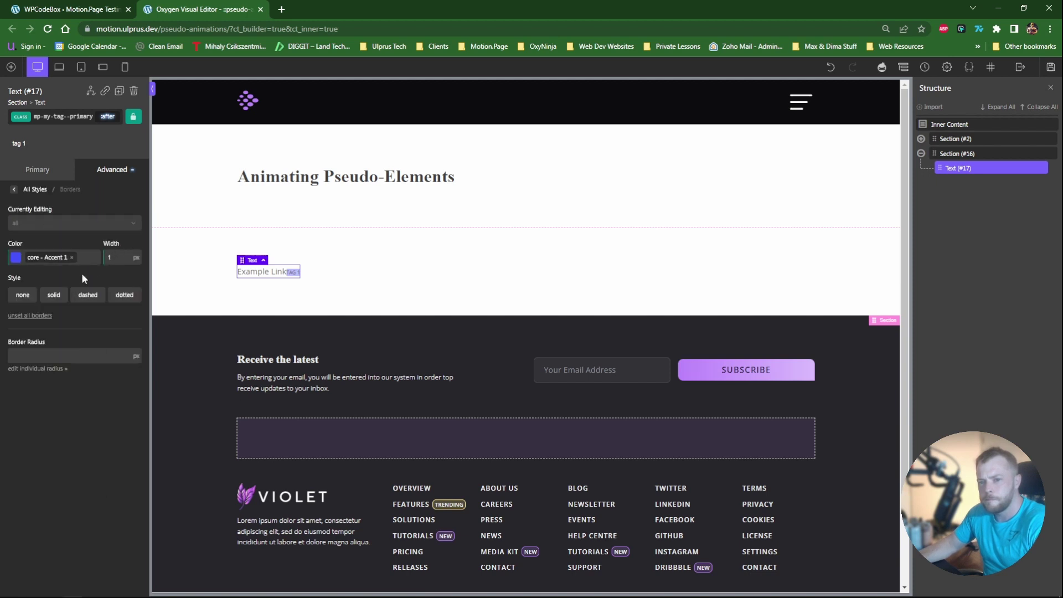
click(54, 295)
click(105, 355)
text(5)
click(33, 189)
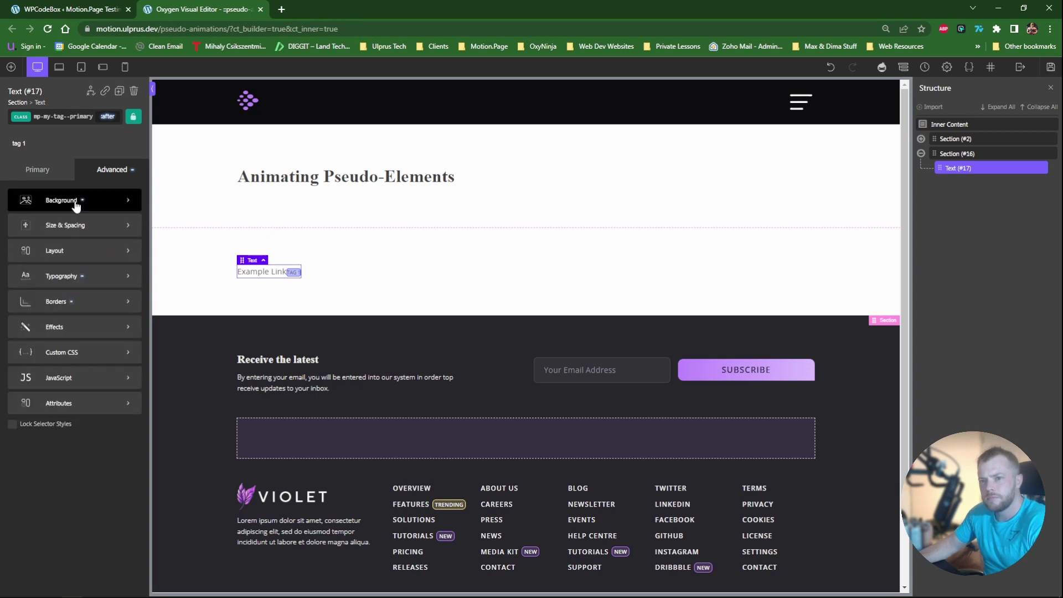
Step: Set the :after tag's padding to 2 px vertically and 4 px horizontally, with a 6 px left margin
click(72, 224)
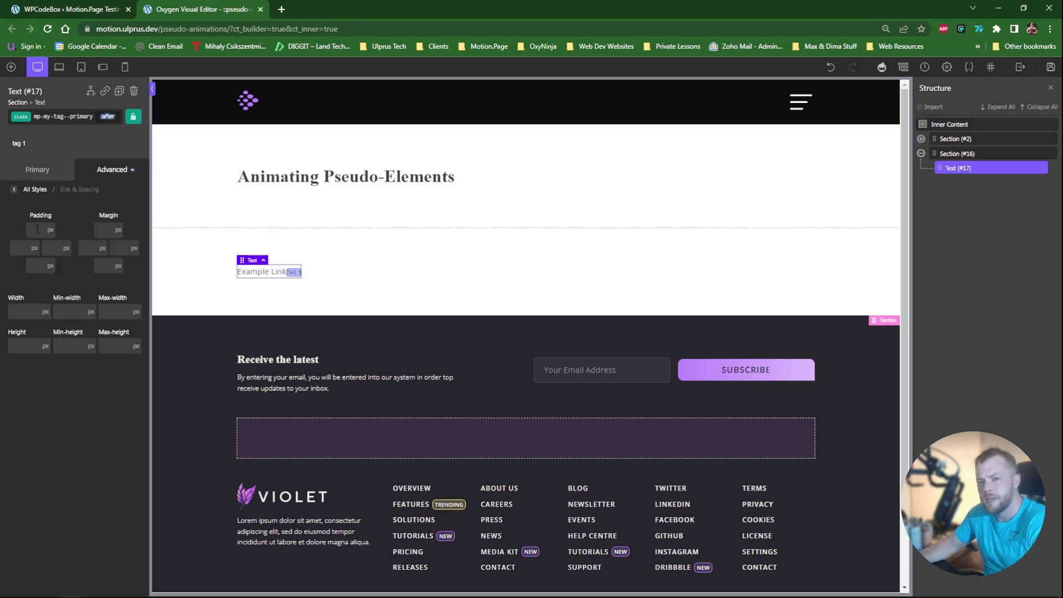
click(39, 224)
text(2)
key(Tab)
text(4)
key(Tab)
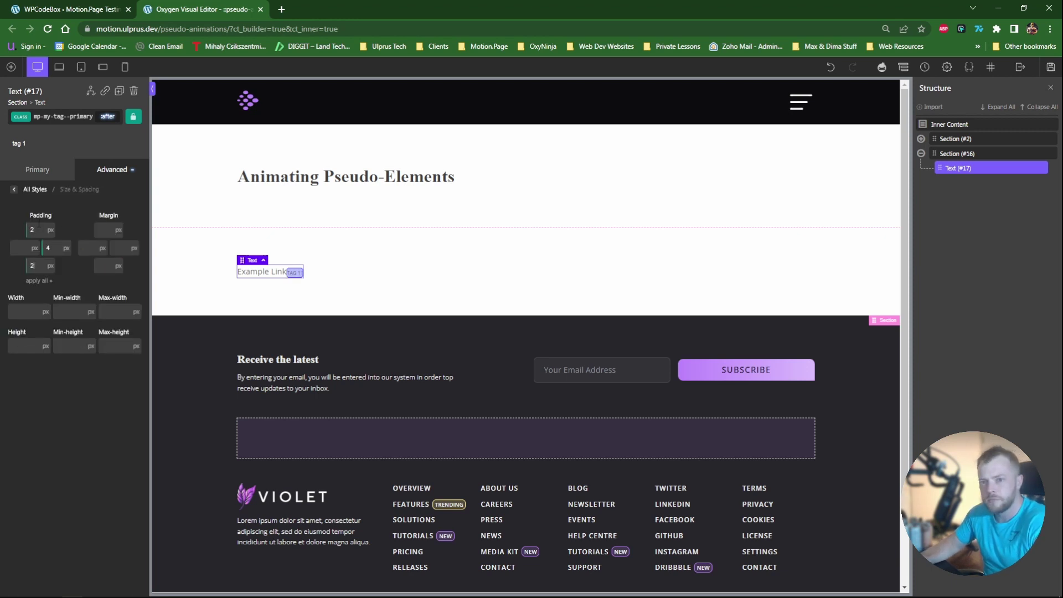
click(93, 248)
text(6)
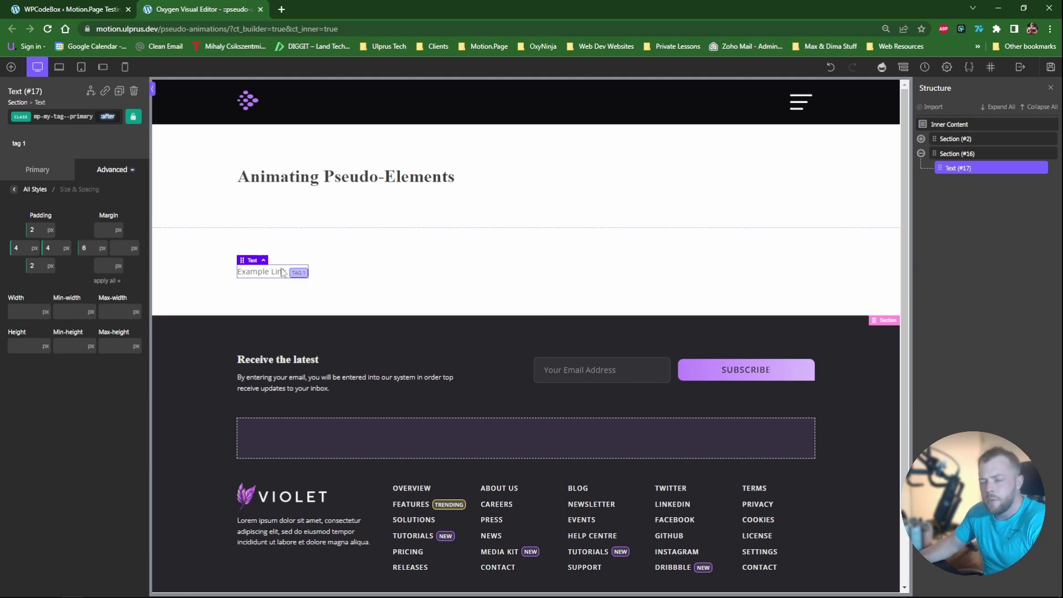
Step: Switch the class back to its original state and lay it out as a flex row with centred item alignment
click(61, 117)
click(70, 184)
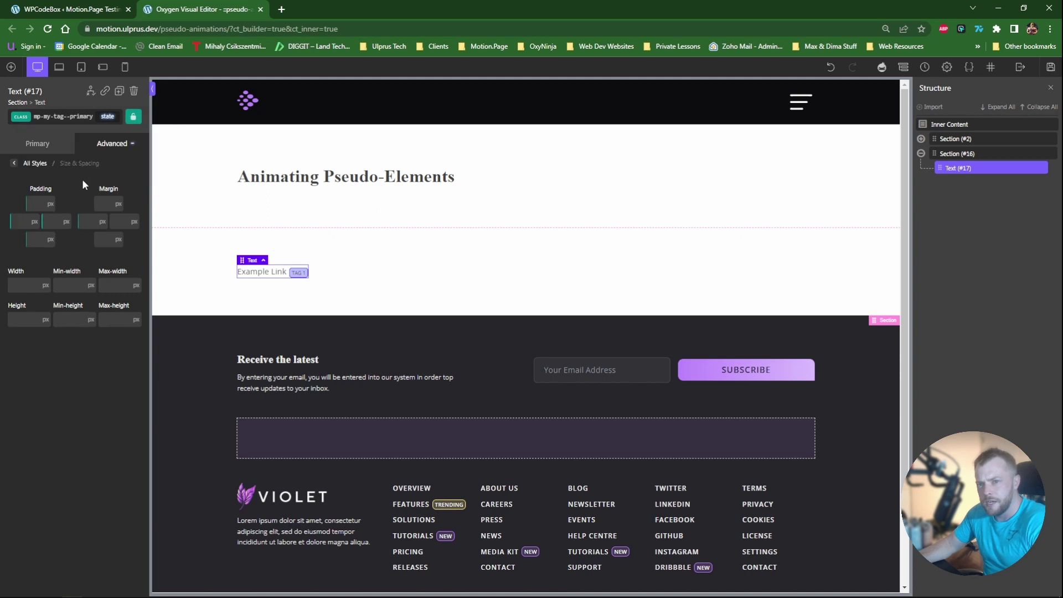
click(68, 226)
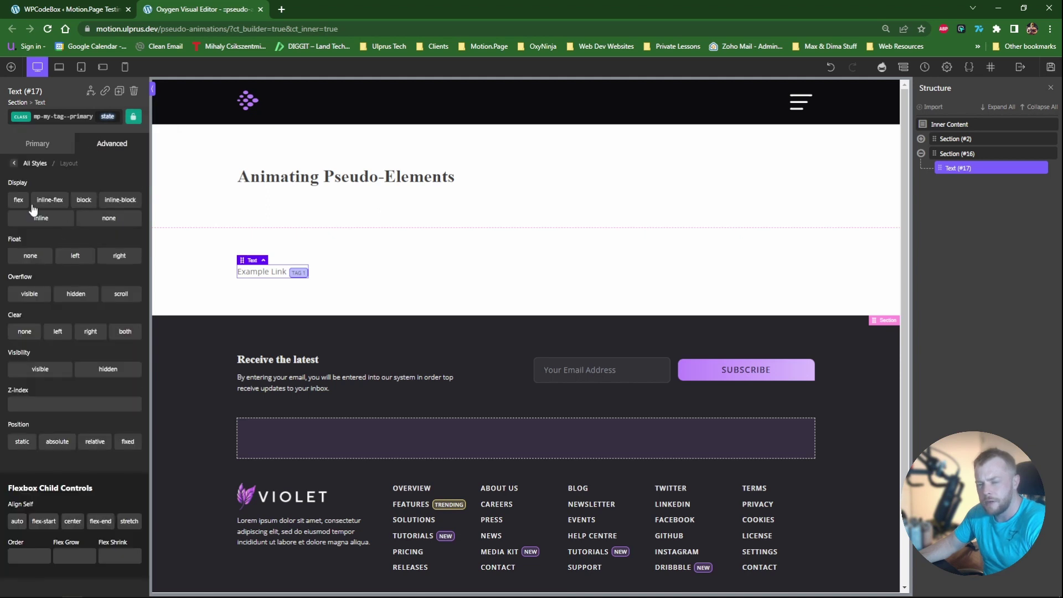
click(69, 267)
click(56, 338)
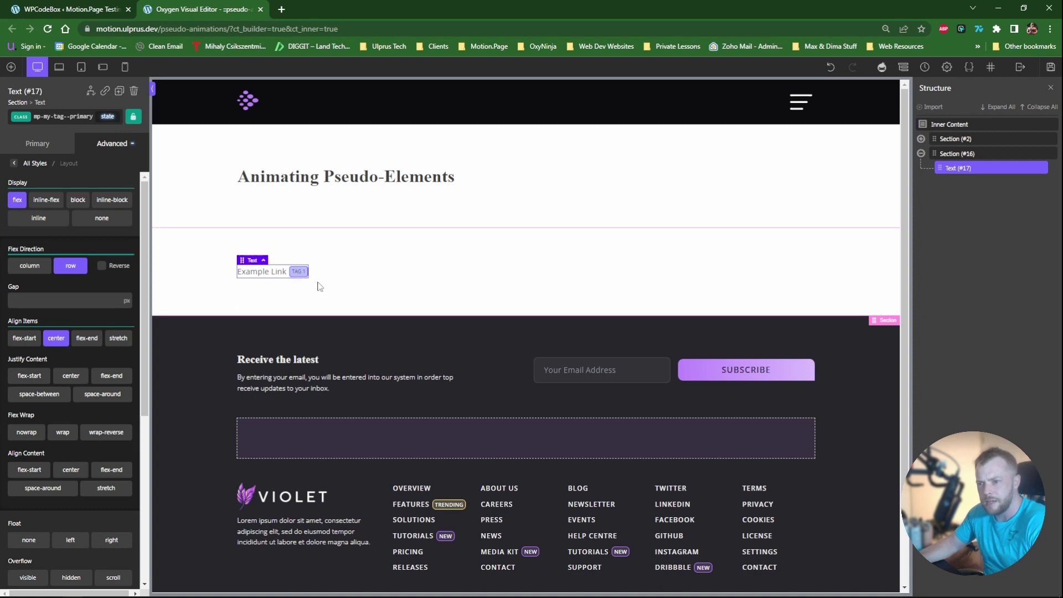
Step: Return to the :after state and clear its top and bottom padding, then deselect the text element
click(91, 146)
click(77, 200)
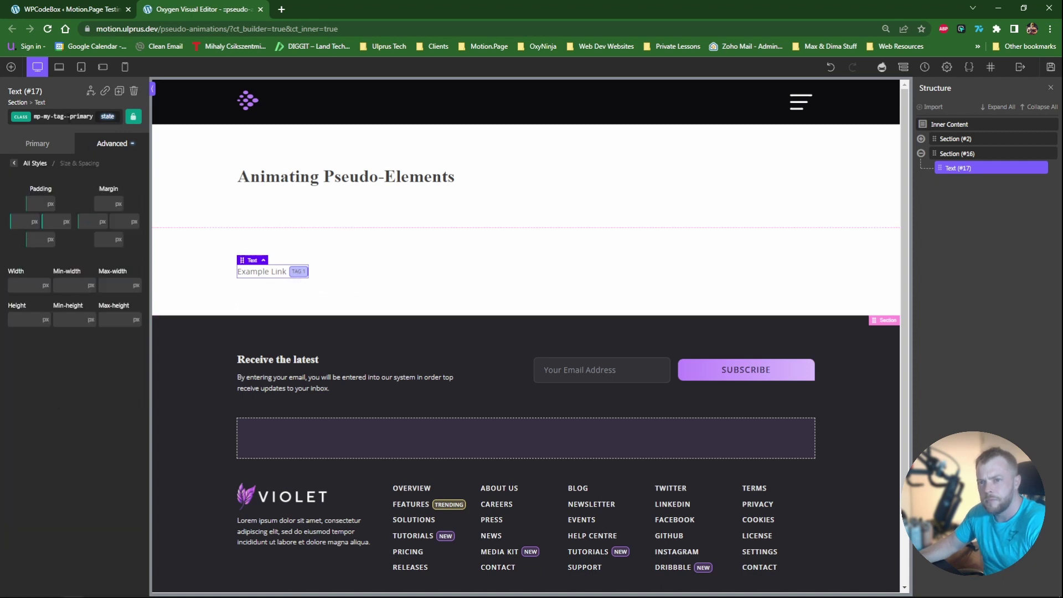
click(82, 116)
click(82, 178)
click(107, 117)
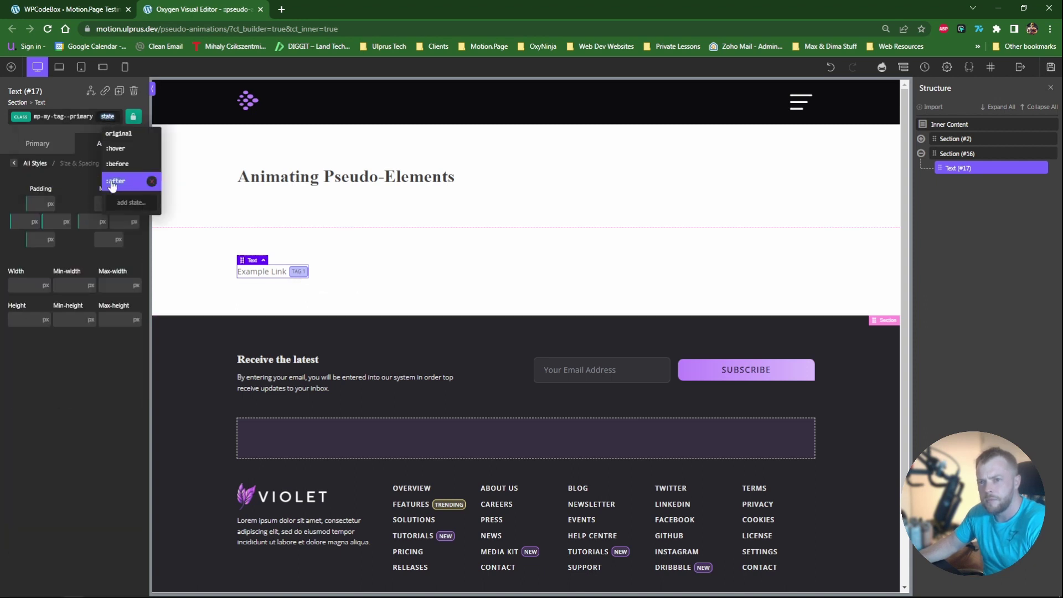
click(112, 181)
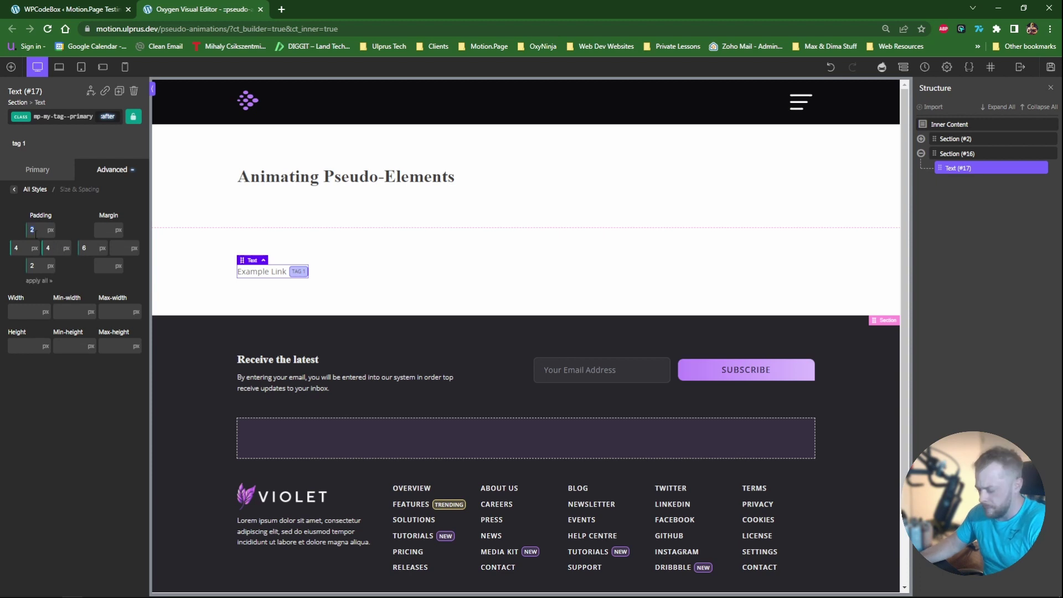
text(0)
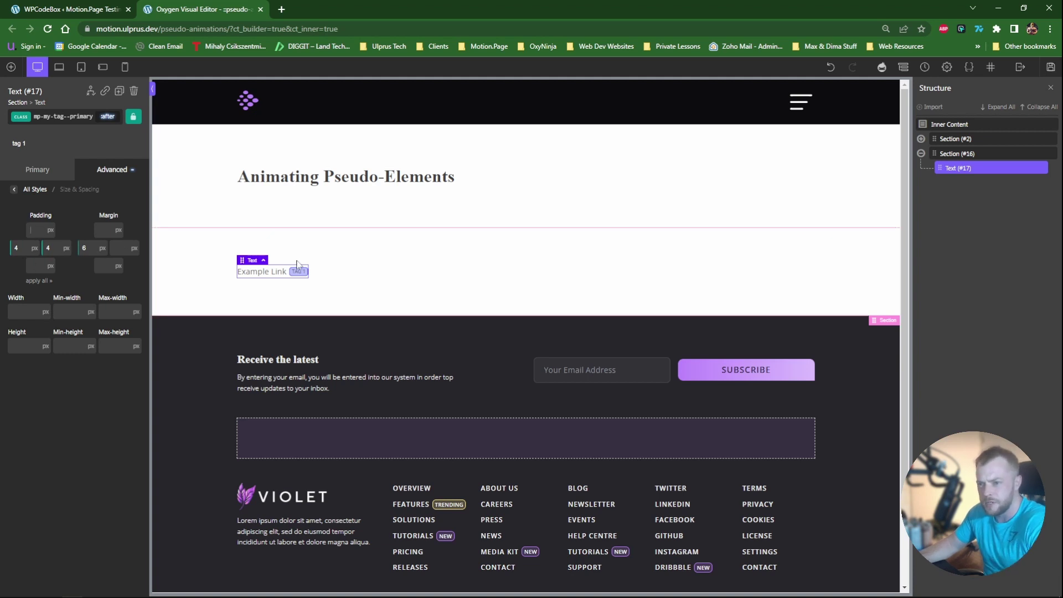
click(380, 283)
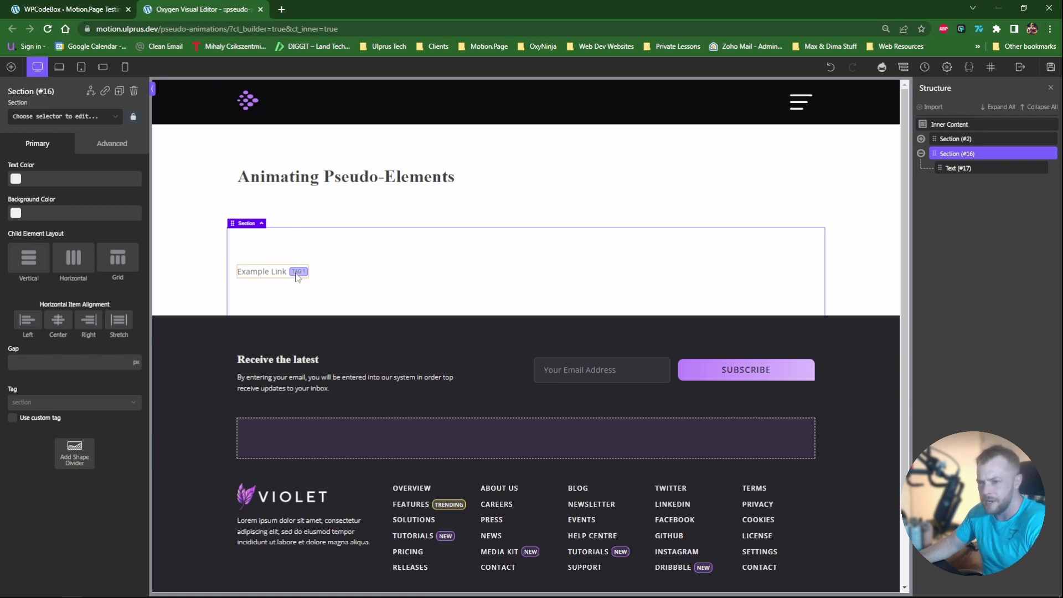
Step: Select the Example Link text's :after state and select its background color value for replacement
click(301, 280)
click(108, 117)
click(116, 183)
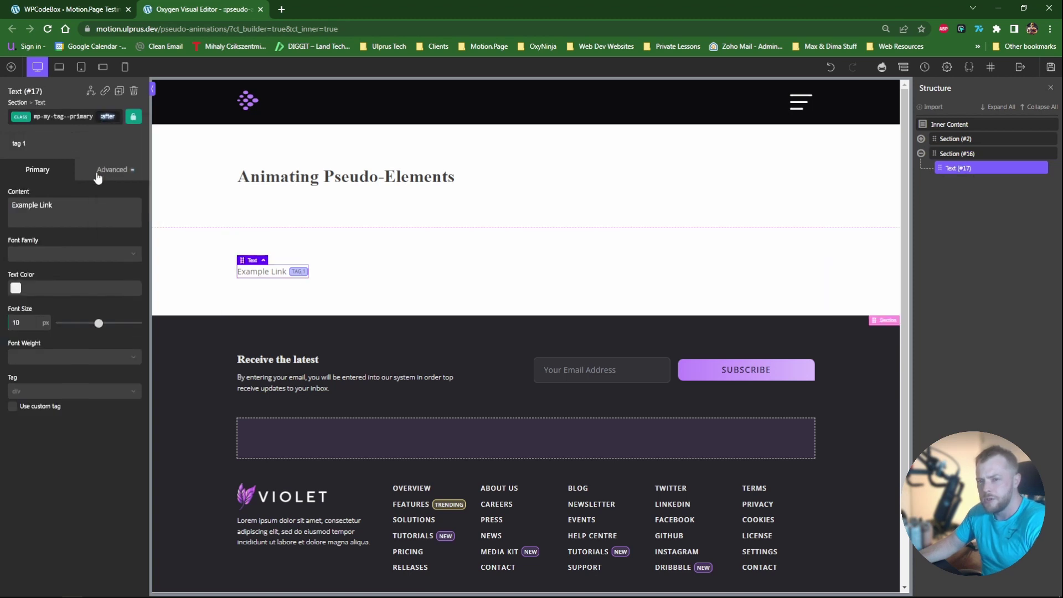
click(97, 172)
click(64, 201)
drag(62, 222, 25, 227)
click(92, 224)
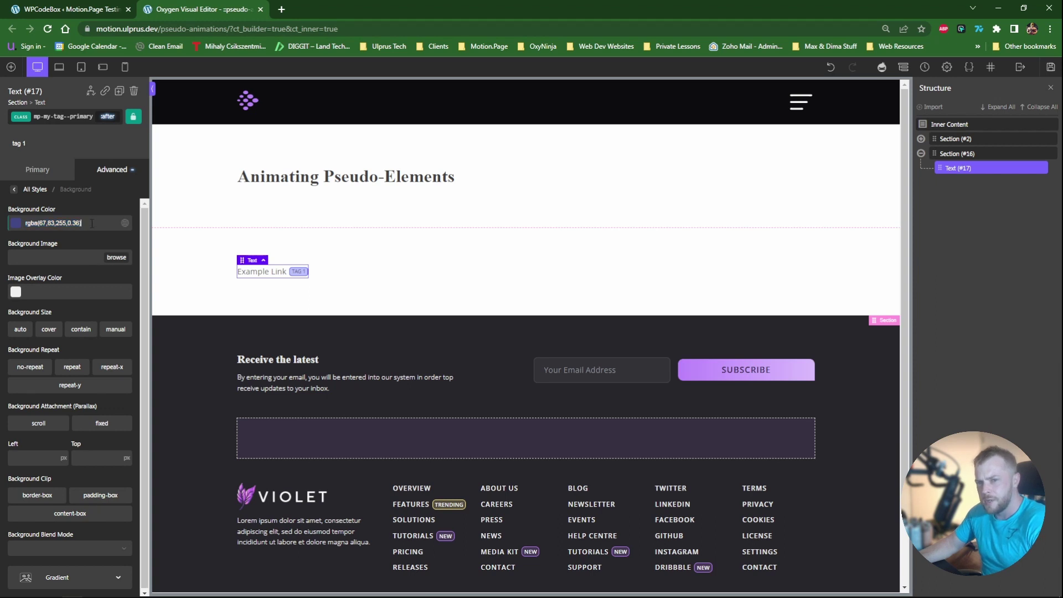
drag(89, 222, 25, 222)
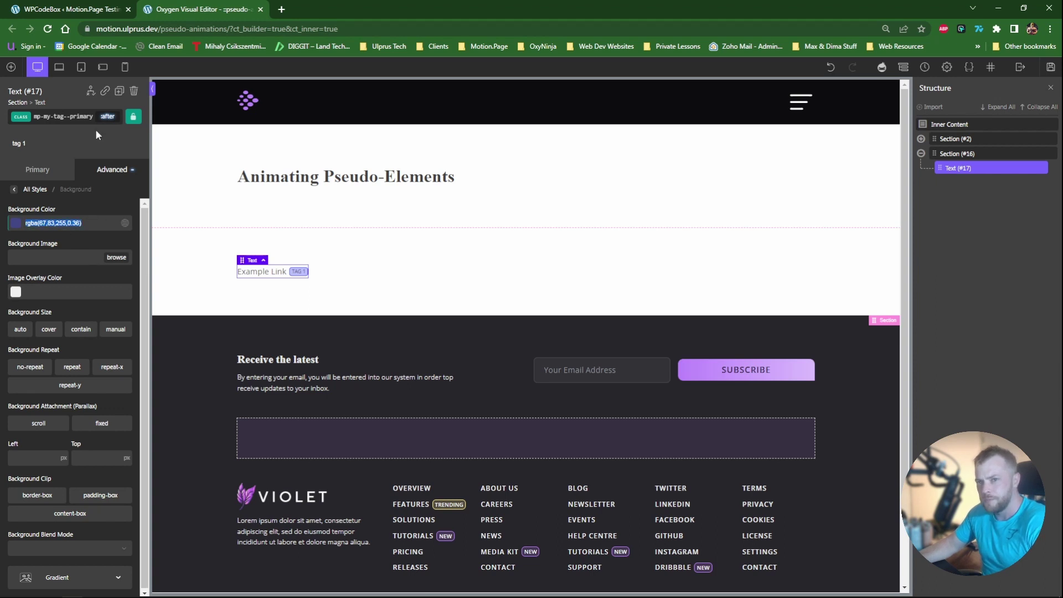
Step: Switch to WPCodeBox, uncomment the --mp-bg-color variable in the Global CSS snippet and copy its name
click(71, 6)
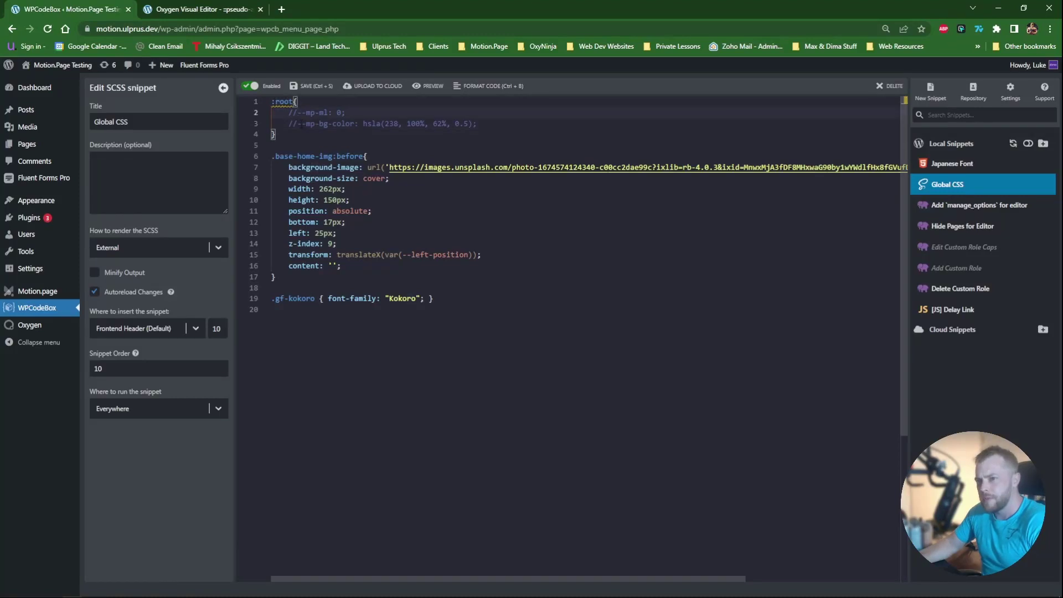
drag(298, 124, 290, 124)
key(BackSpace)
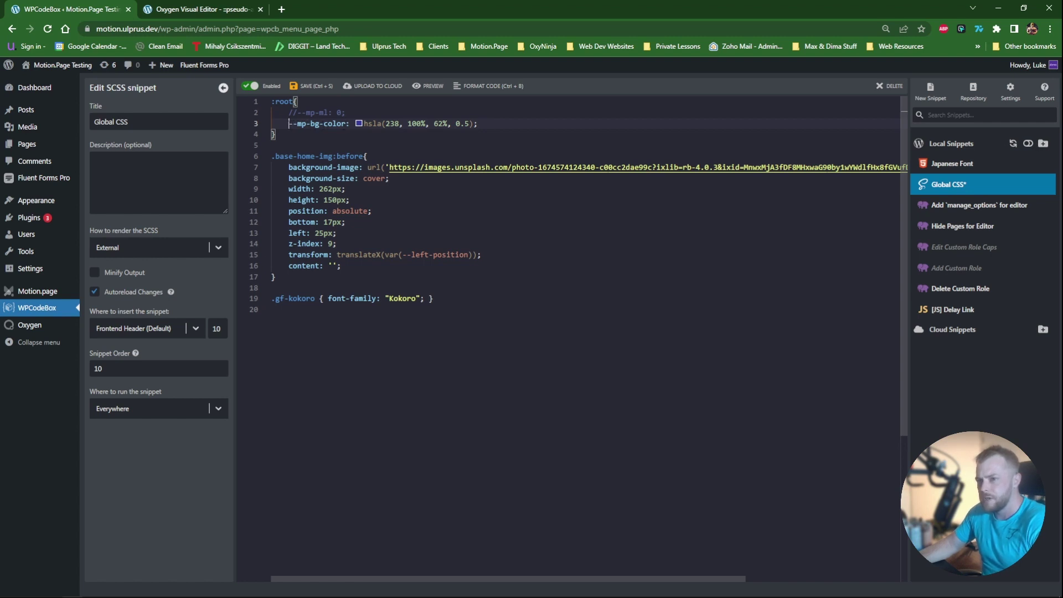
drag(289, 123, 346, 123)
key(ctrl+c)
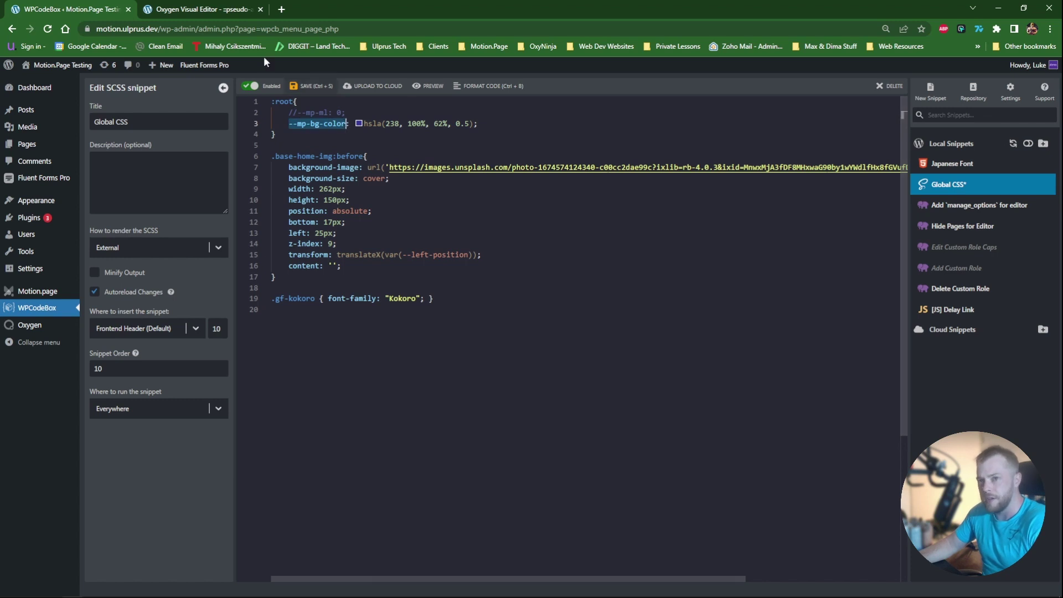
Step: Back in Oxygen, set the :after tag's background color to var(--mp-bg-color) and save the page
click(219, 10)
text(var()
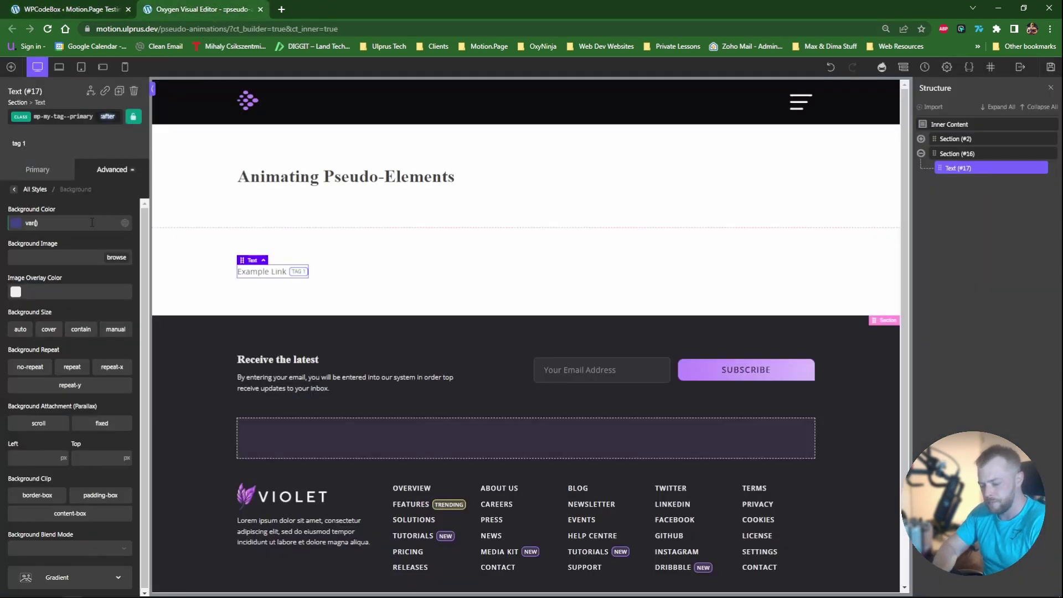
key(ctrl+v)
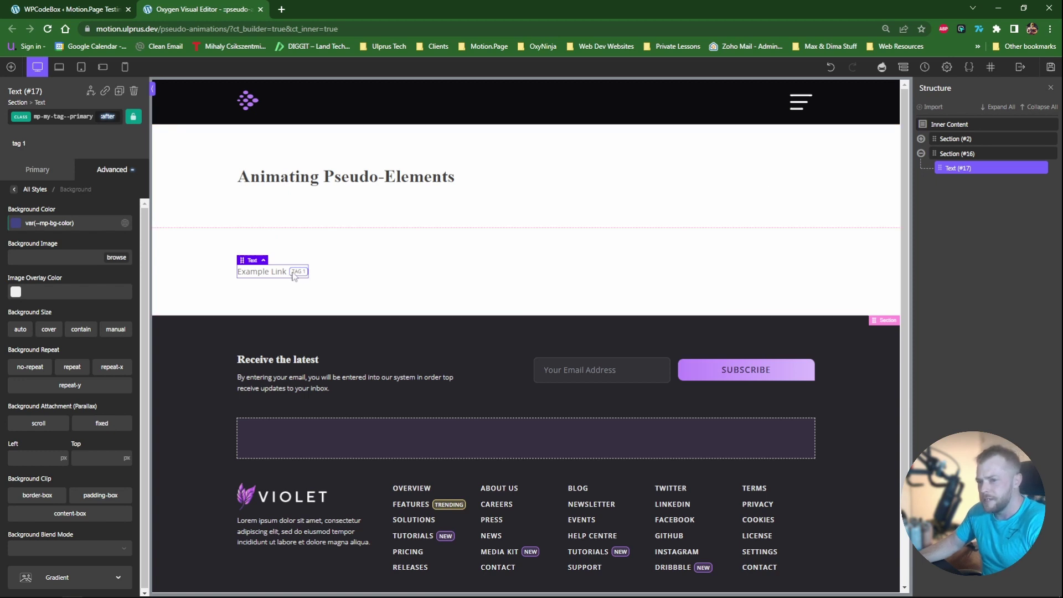
click(1049, 67)
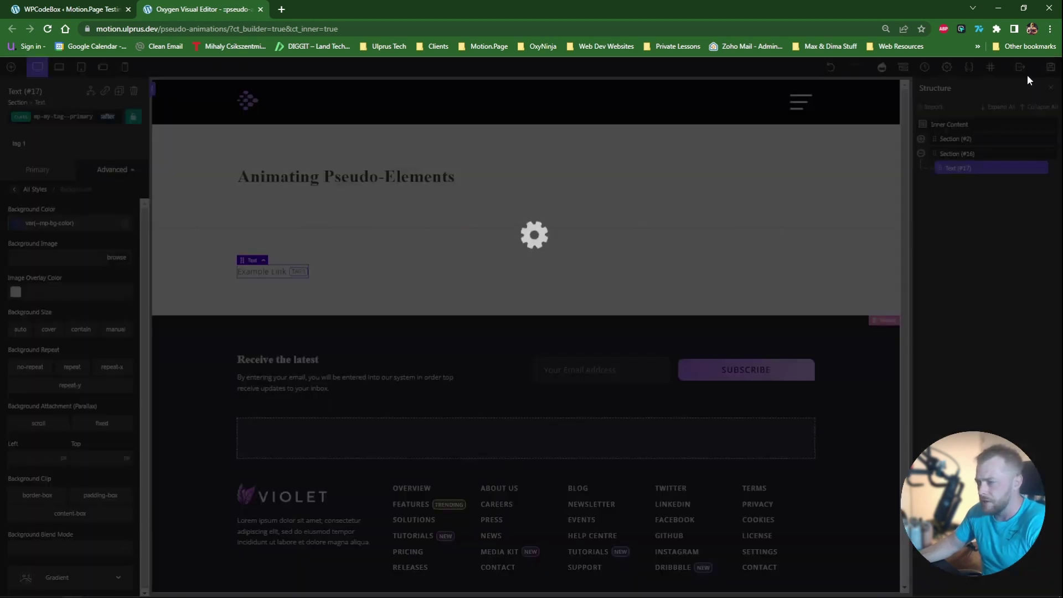
Step: Open the page's front end in a new browser tab and reload it to check the tag's background
click(1020, 68)
middle_click(1022, 99)
key(ctrl+shift+Tab)
click(321, 9)
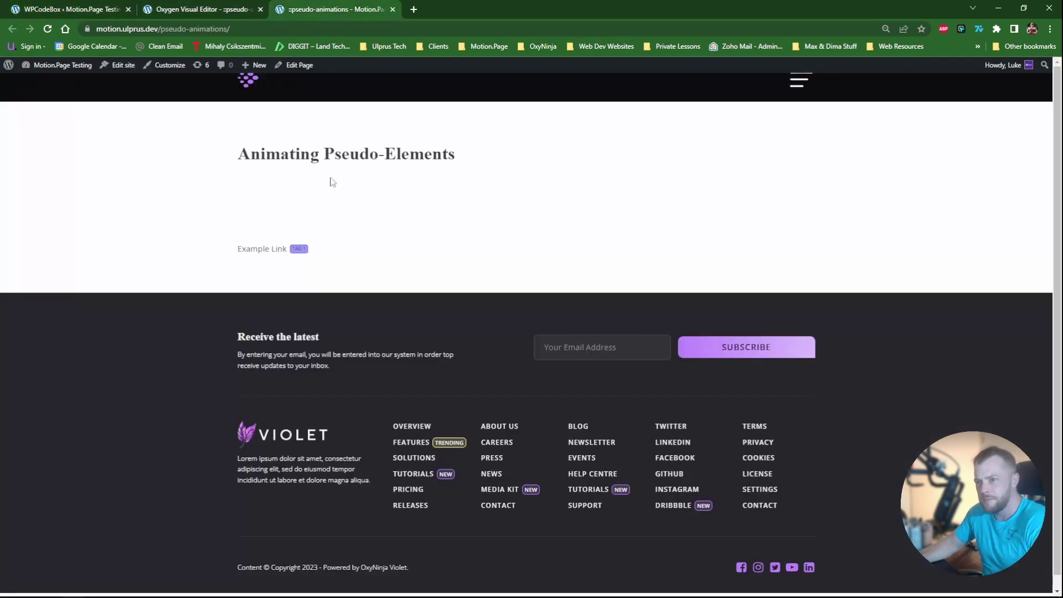
key(F5)
Step: Copy the var(--mp-bg-color) value from the Oxygen background color and open Motion.page in a new browser tab
click(219, 6)
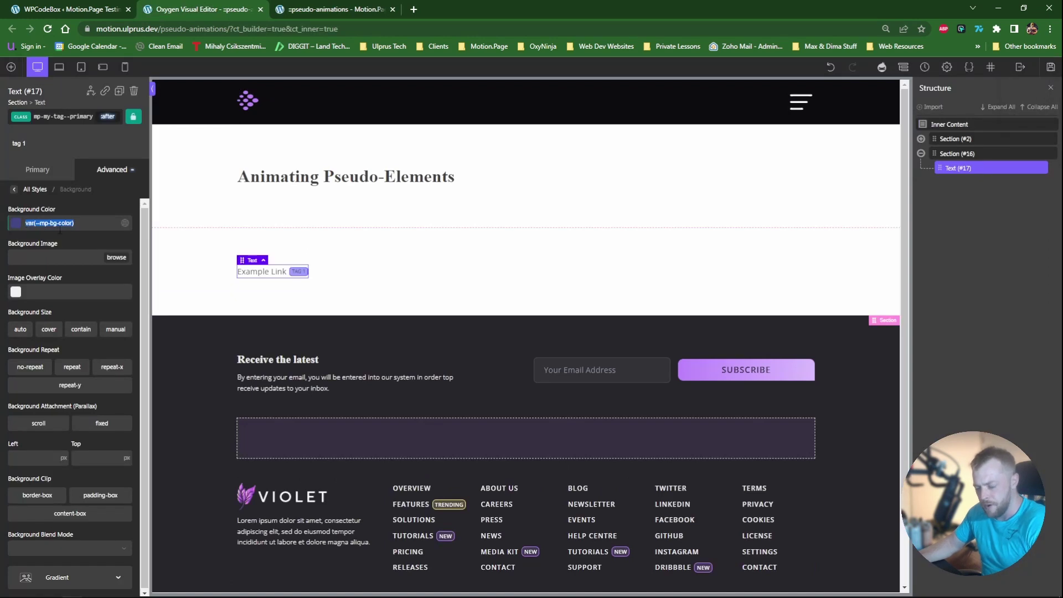
click(79, 11)
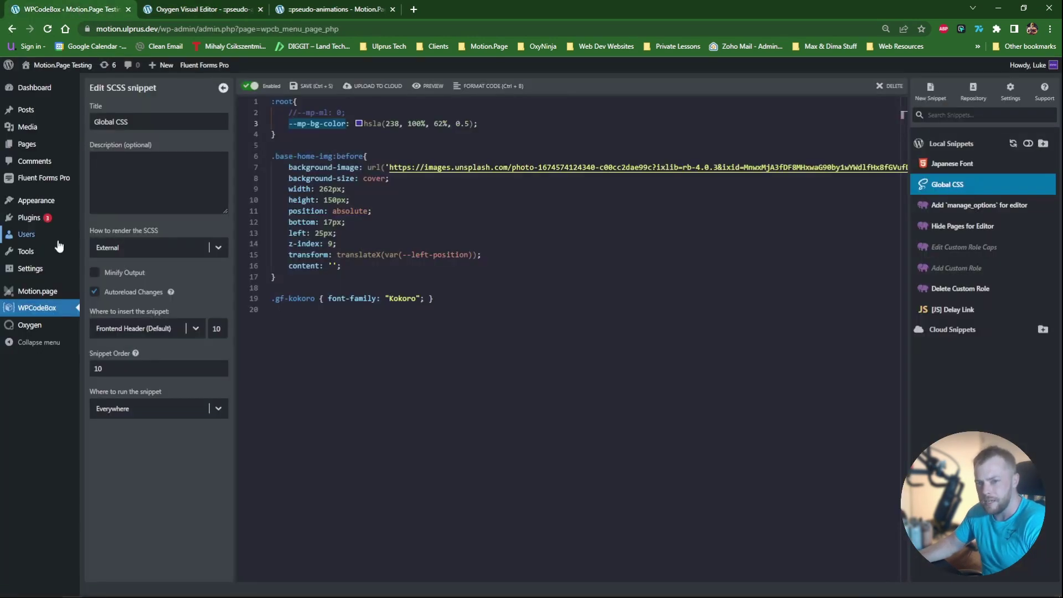
middle_click(54, 293)
click(169, 6)
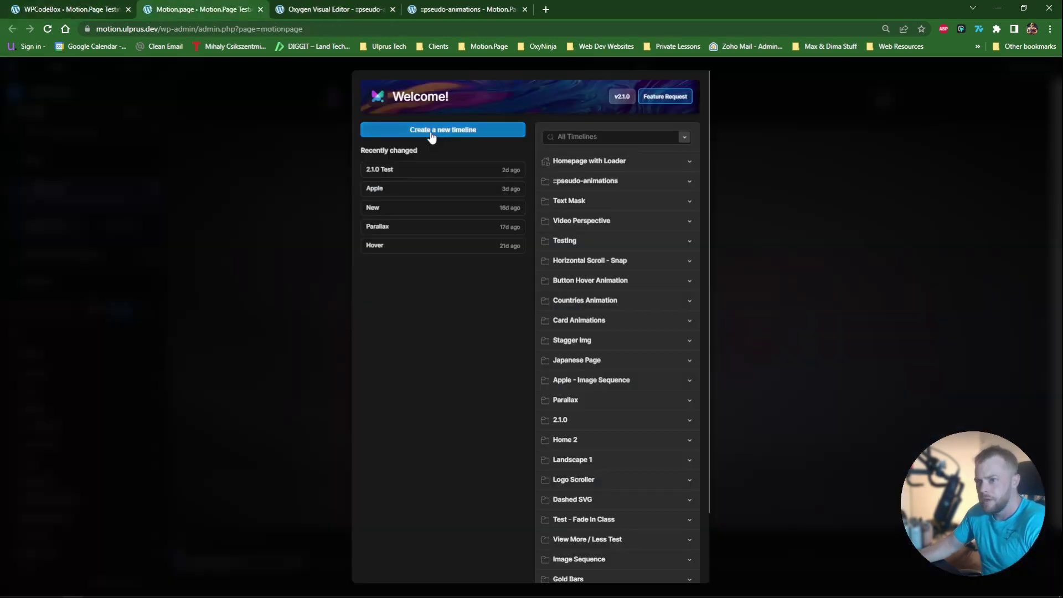
Step: Create a new timeline named Pseudo Animations and target it at the ::pseudo-animations page
click(431, 136)
double_click(76, 94)
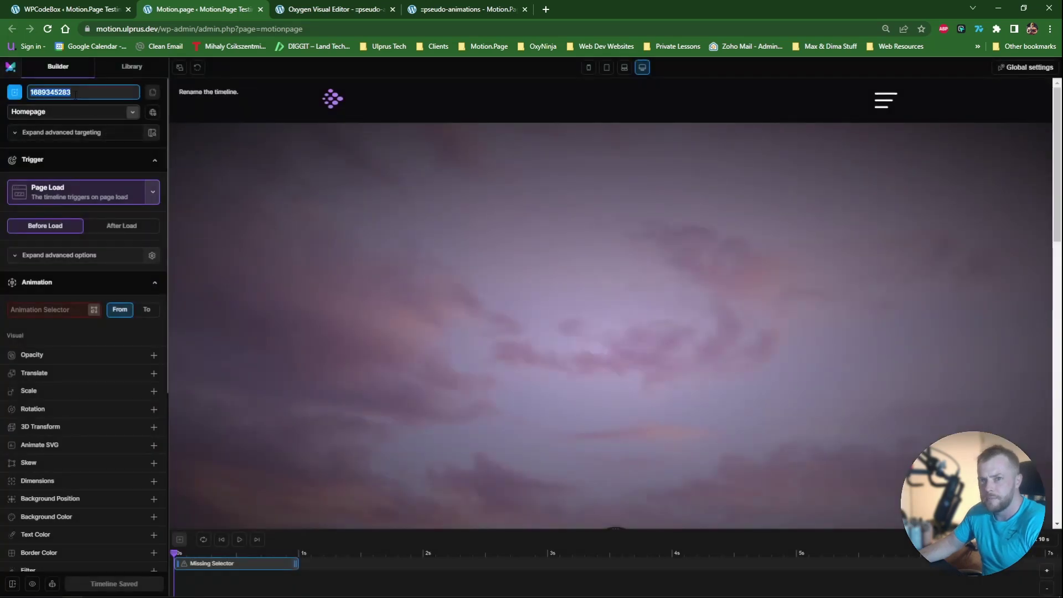
text(Pseudo Animations)
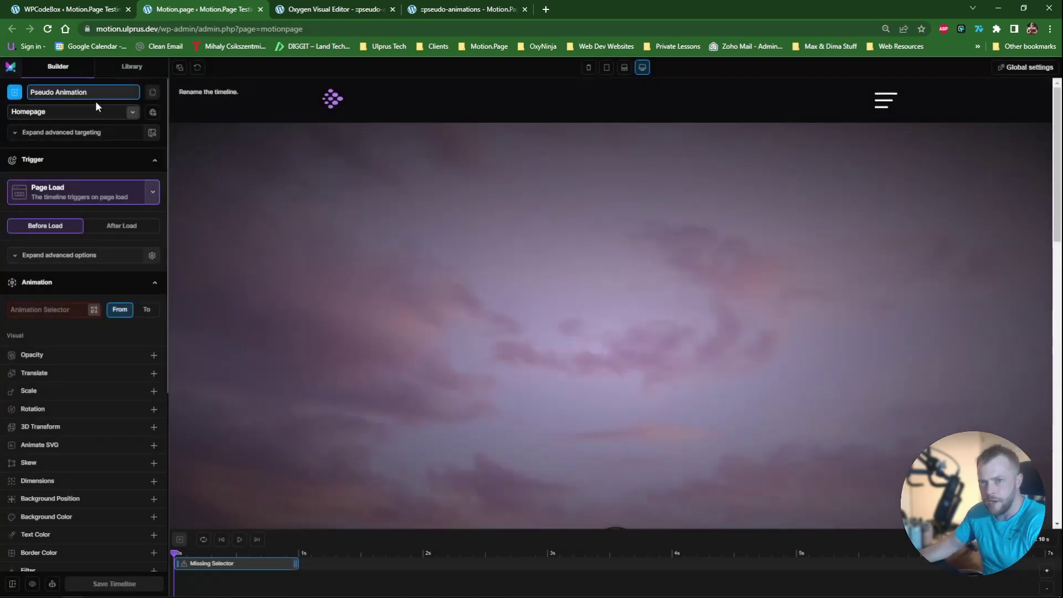
click(52, 111)
click(50, 211)
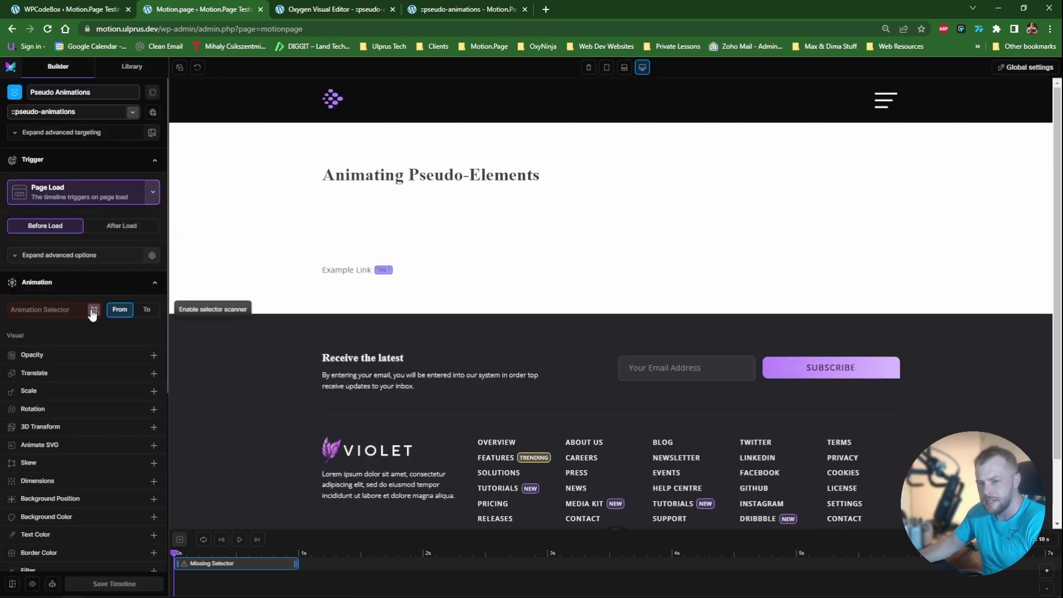
Step: Scan the Example Link element and choose .mp-my-tag--primary as the animation selector
click(94, 309)
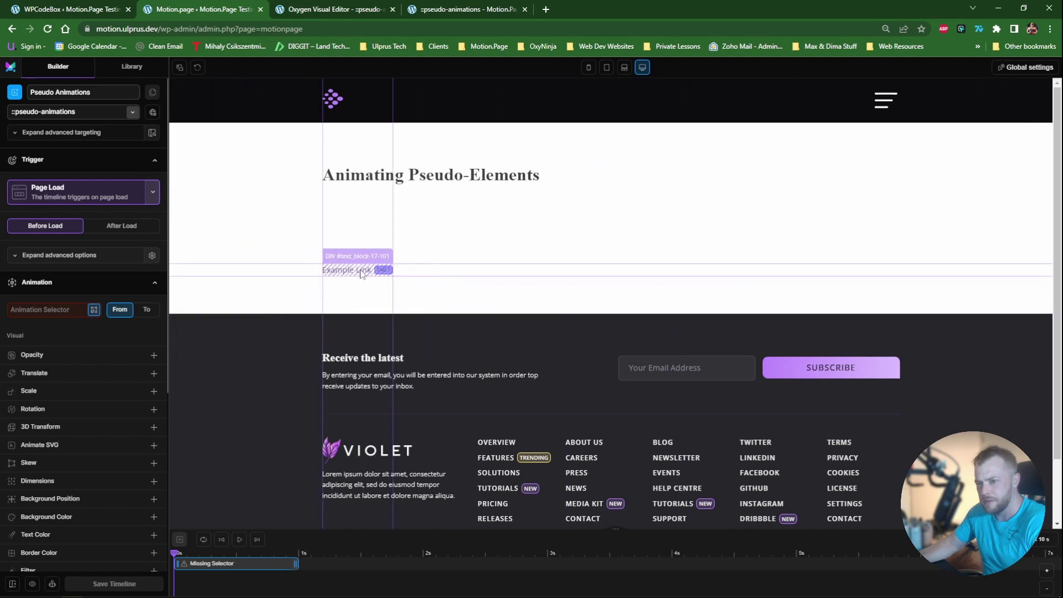
click(360, 273)
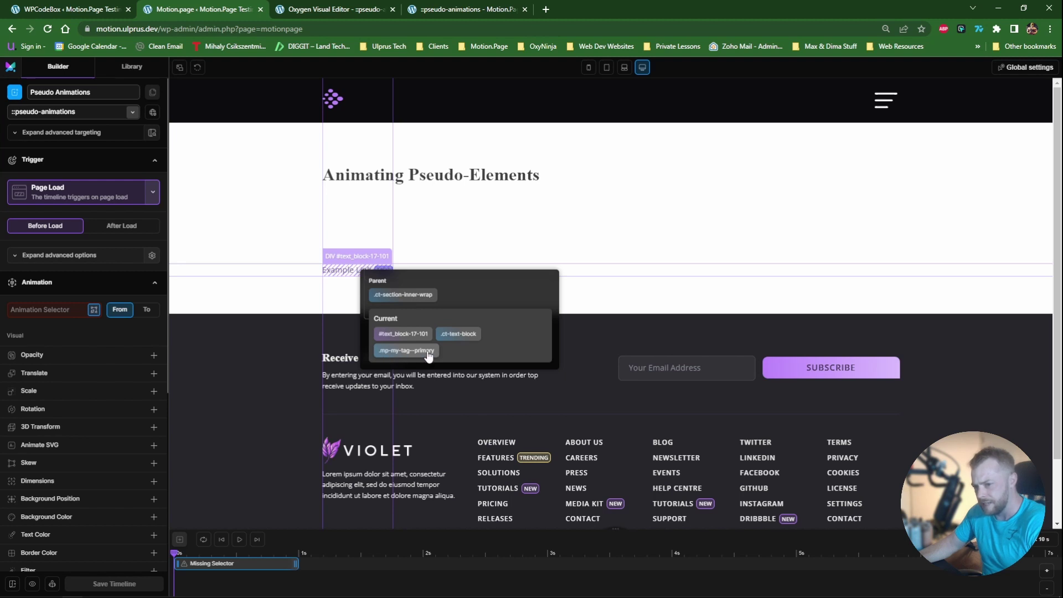
click(403, 352)
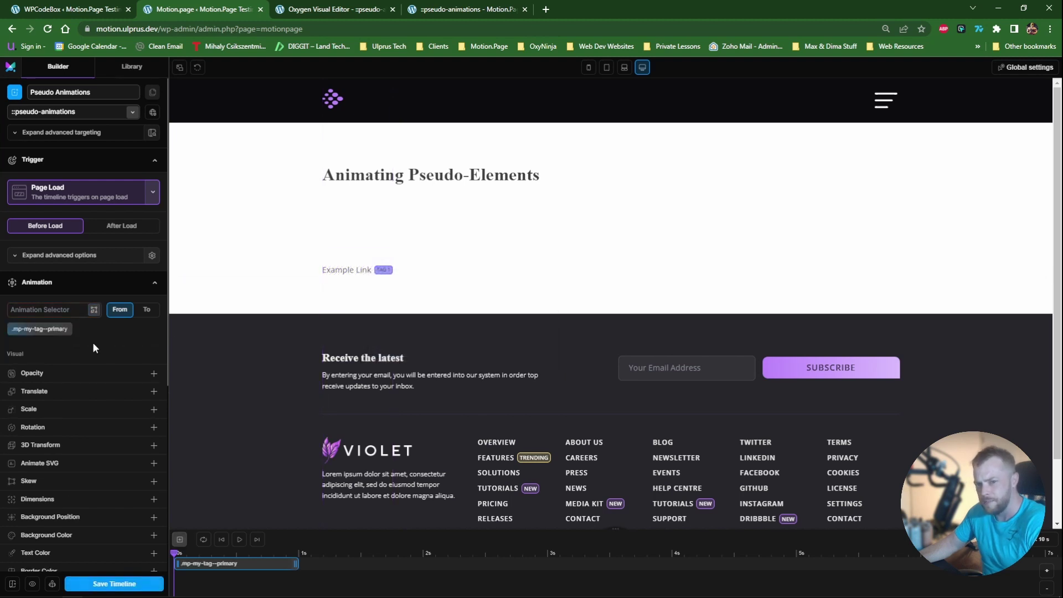
Step: Change the timeline's trigger to ScrollTrigger and lock the animation to the scrollbar
click(94, 198)
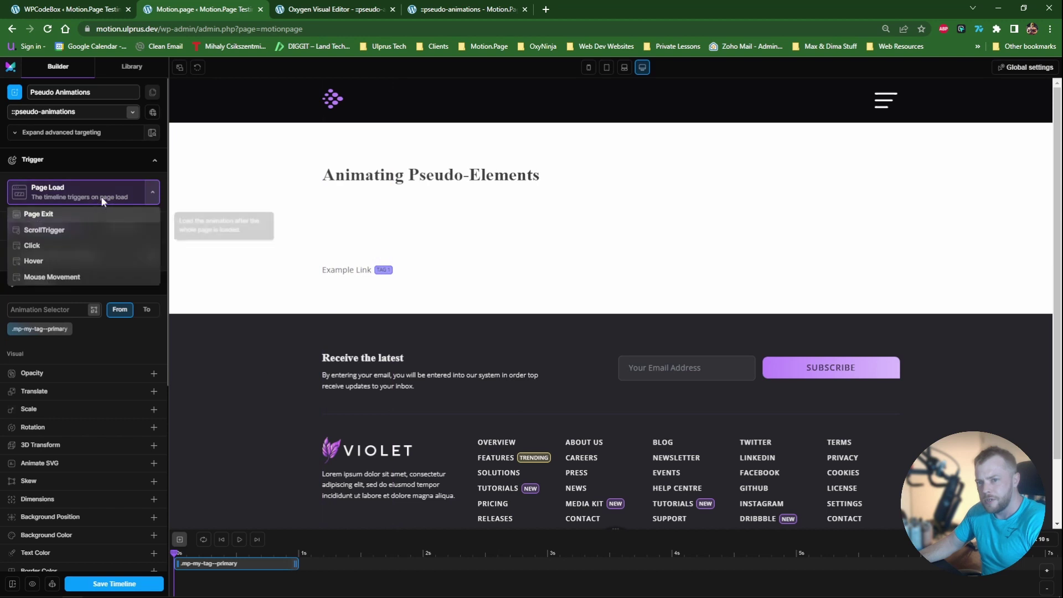
click(59, 231)
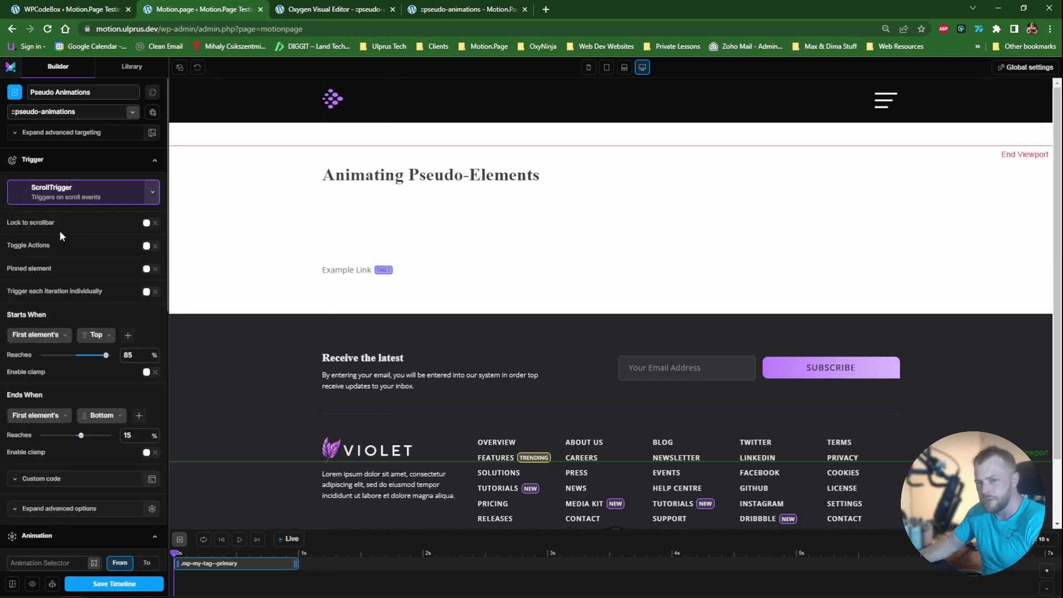
click(148, 223)
click(129, 239)
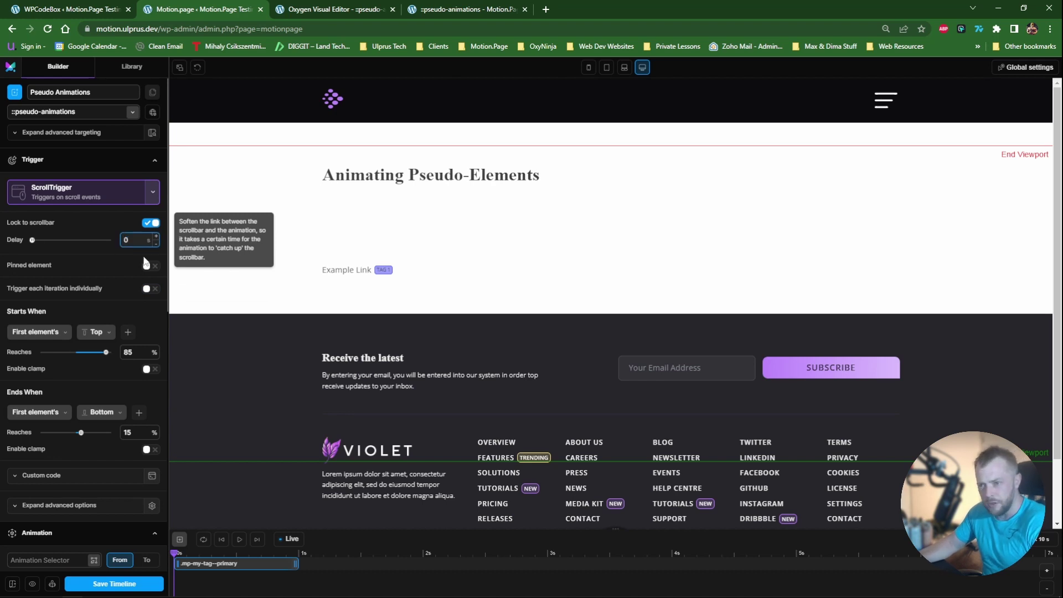
Step: Try a From background color of rgba(255, 0, 0, 1), preview it by scrolling the page, and remove it
scroll(104, 438, down, 7)
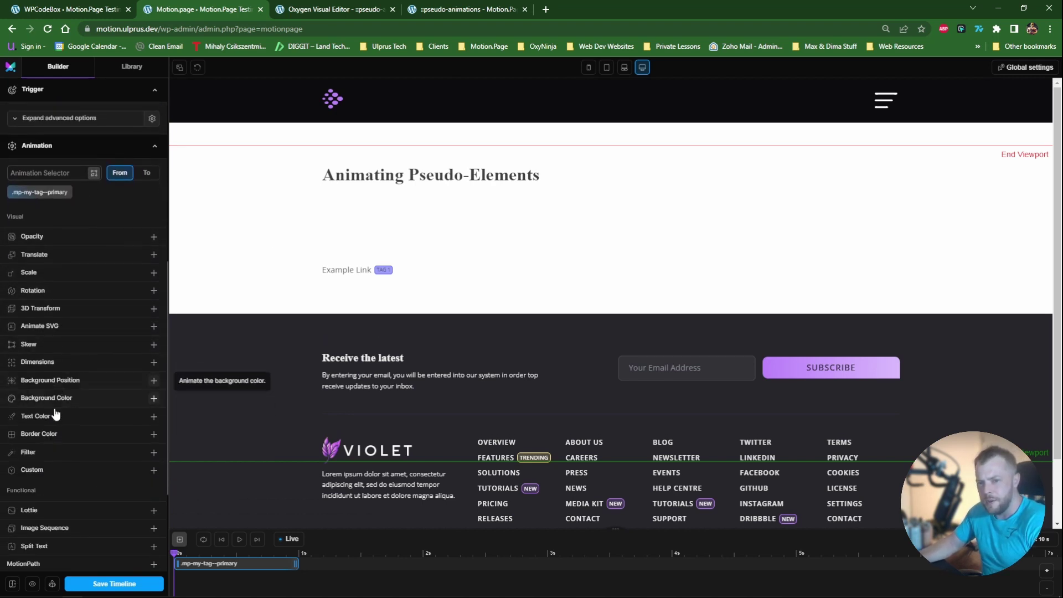
click(79, 400)
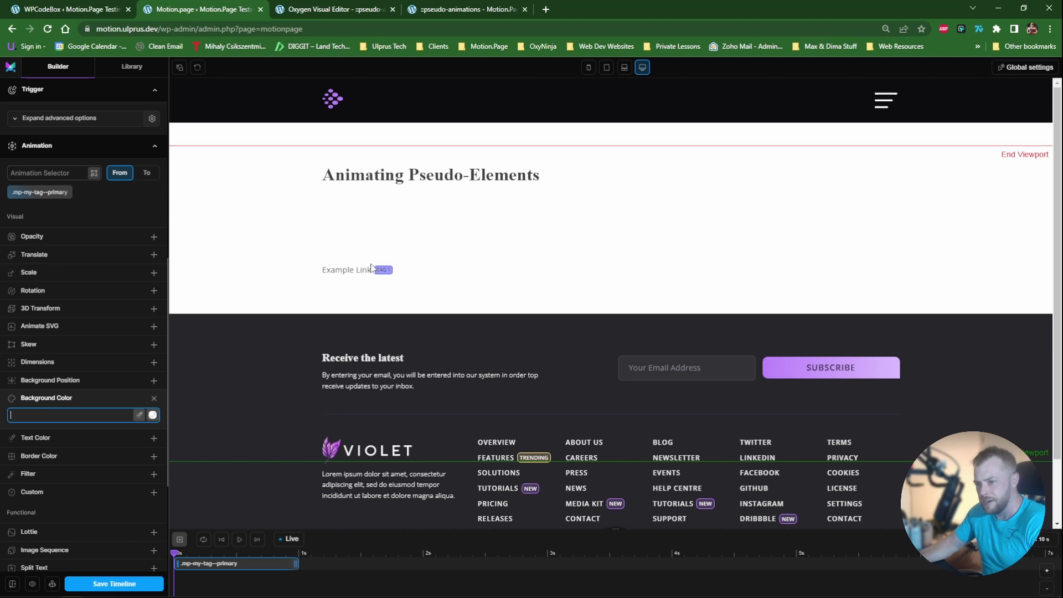
click(152, 415)
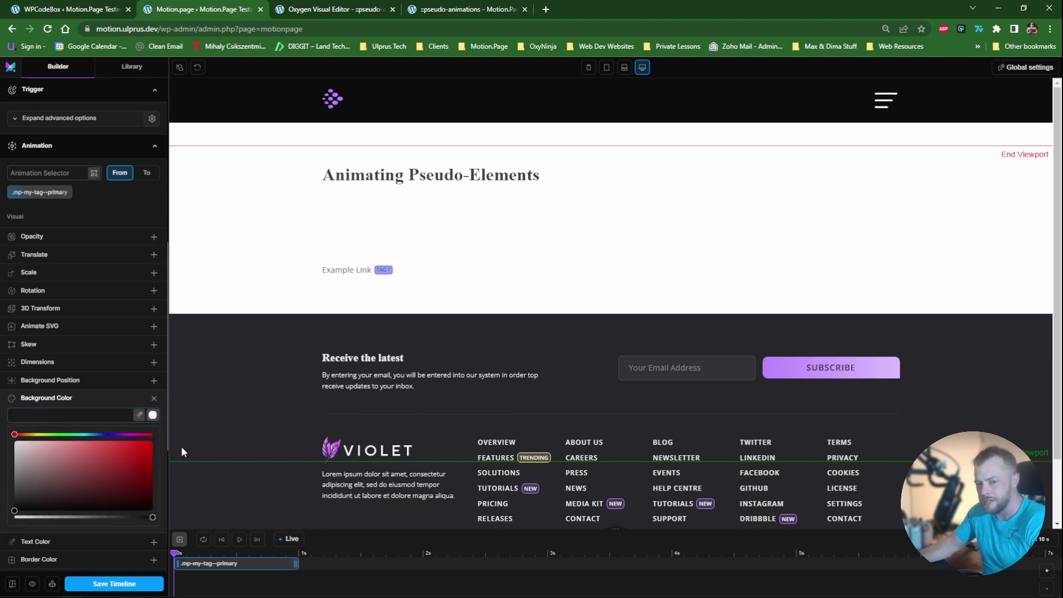
click(125, 447)
drag(125, 447, 143, 445)
click(151, 442)
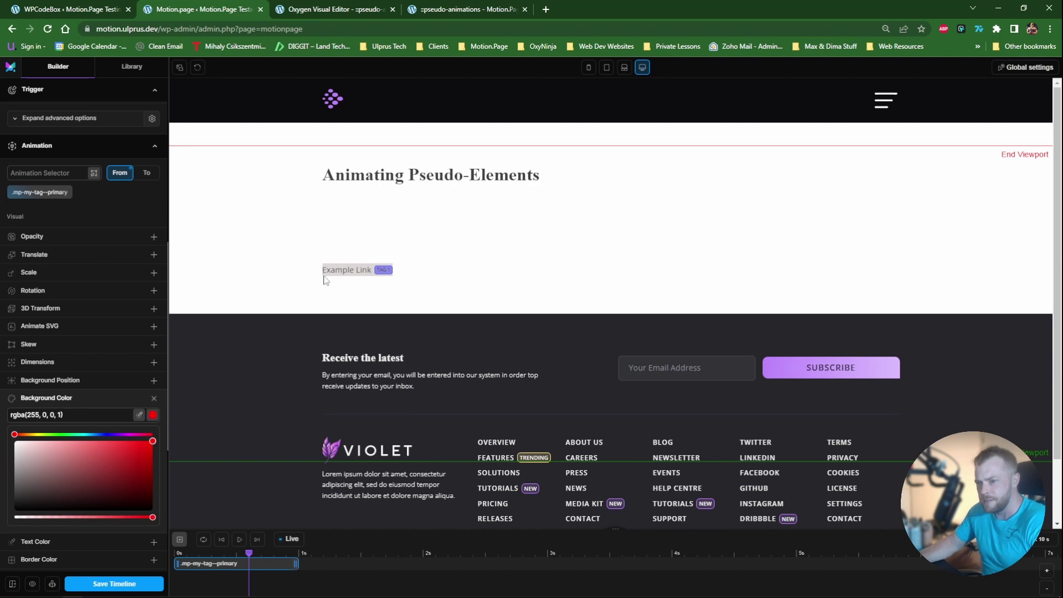
scroll(347, 280, down, 1)
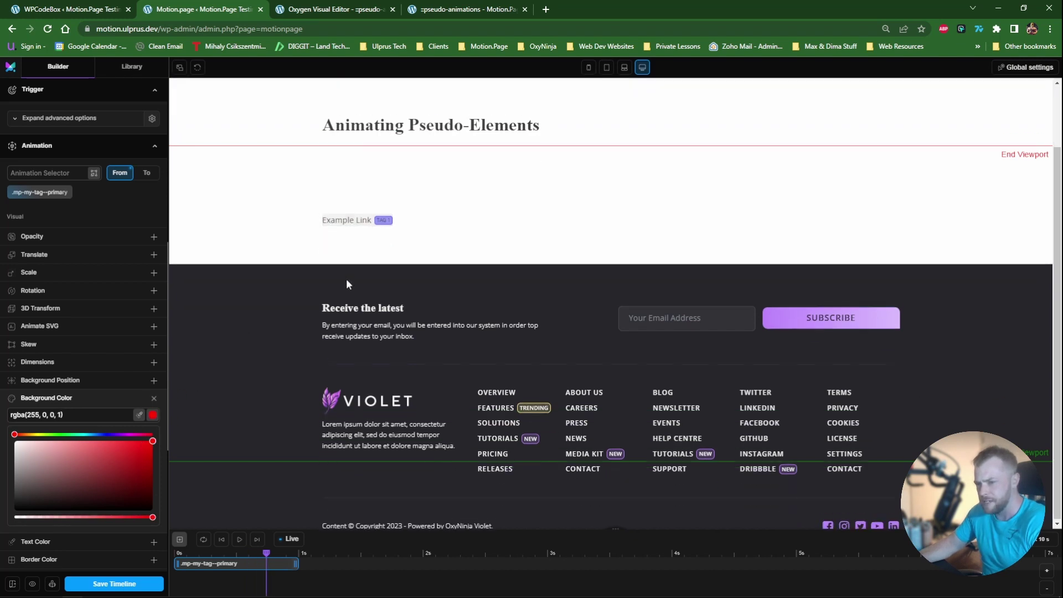
scroll(346, 282, up, 1)
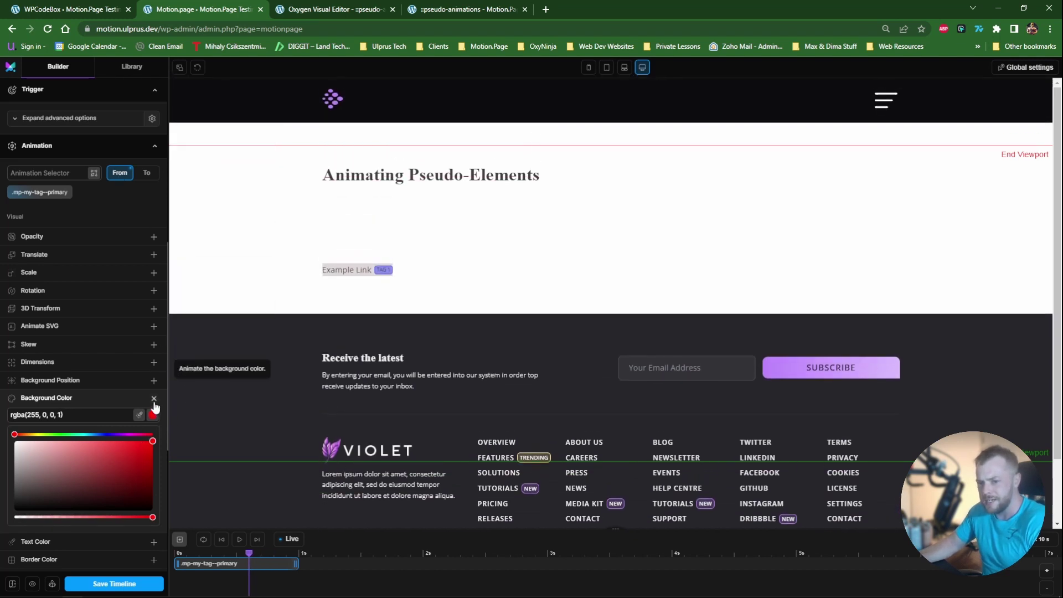
click(153, 398)
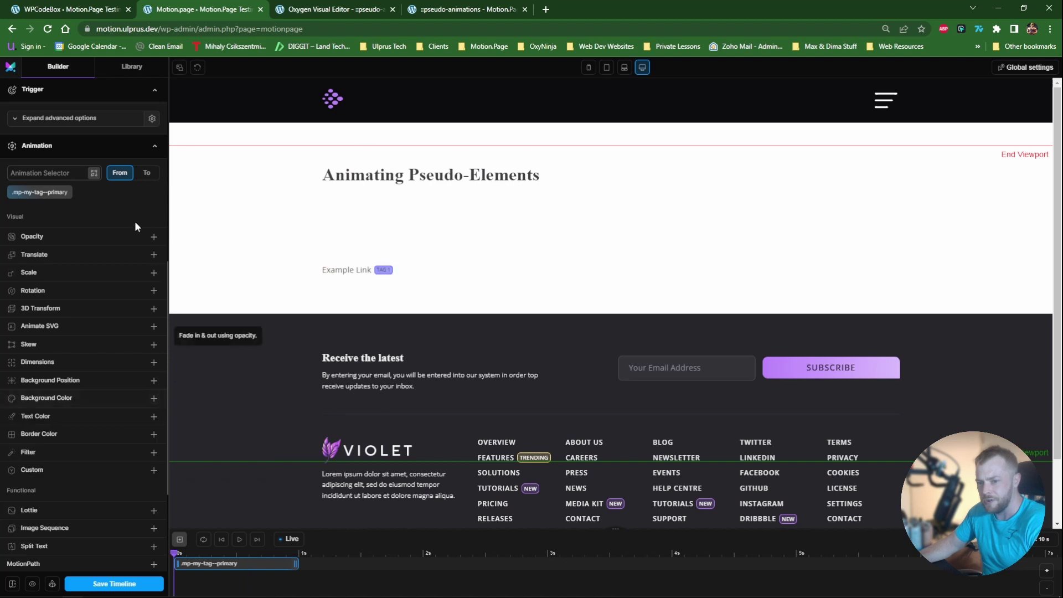
Step: Switch the .mp-my-tag--primary animation to the To mode
click(146, 173)
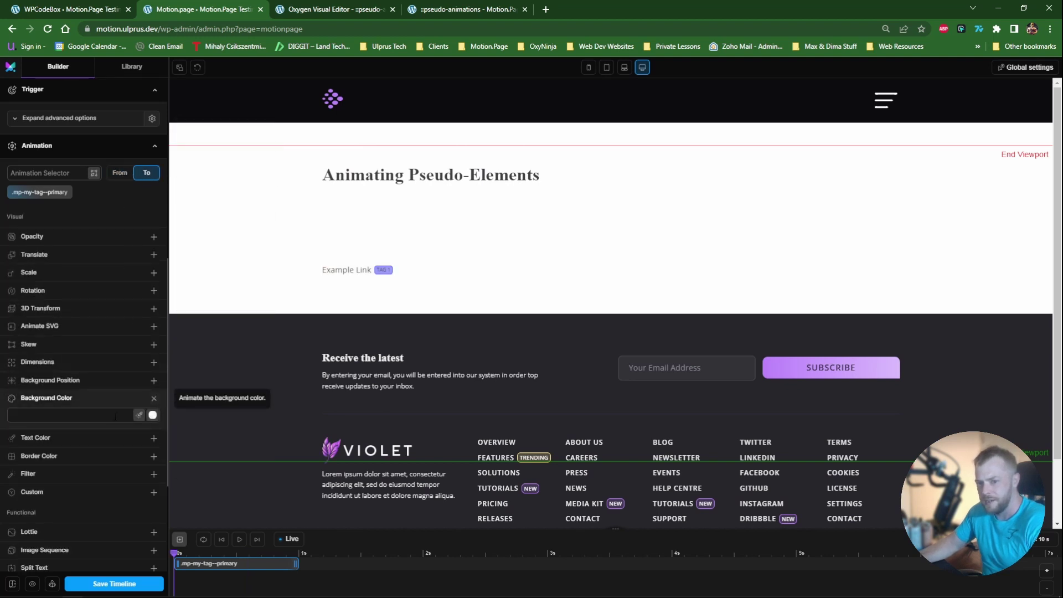
Step: Try a To background color of rgba(255, 11, 11, 1), preview it by scrolling the page, and remove it
click(154, 398)
click(146, 442)
scroll(318, 316, down, 2)
scroll(318, 316, up, 1)
scroll(320, 321, down, 1)
scroll(320, 322, up, 1)
scroll(320, 321, down, 1)
scroll(320, 313, down, 2)
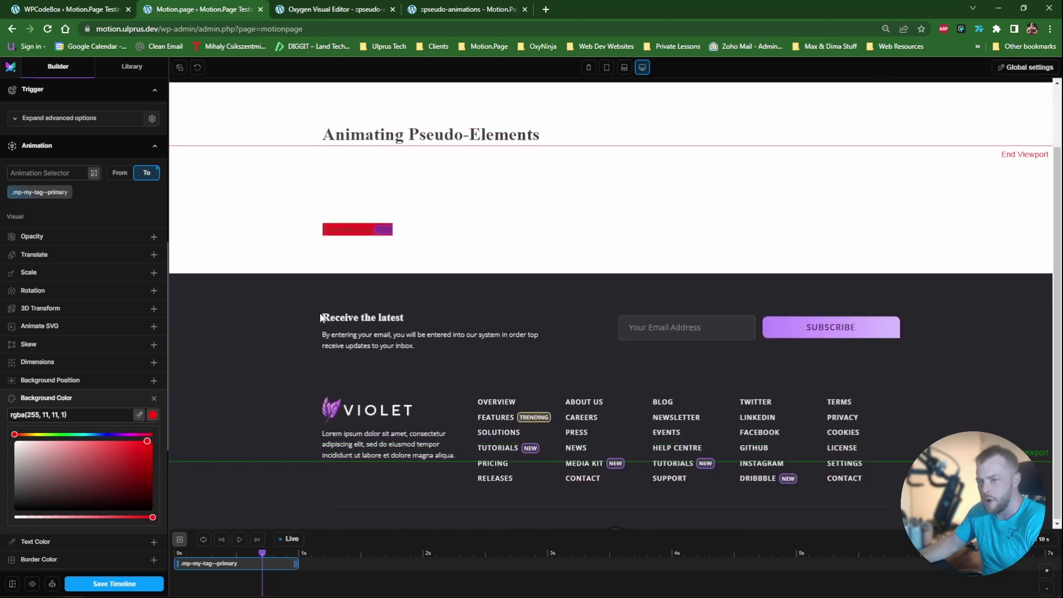
scroll(321, 311, up, 2)
scroll(325, 308, down, 2)
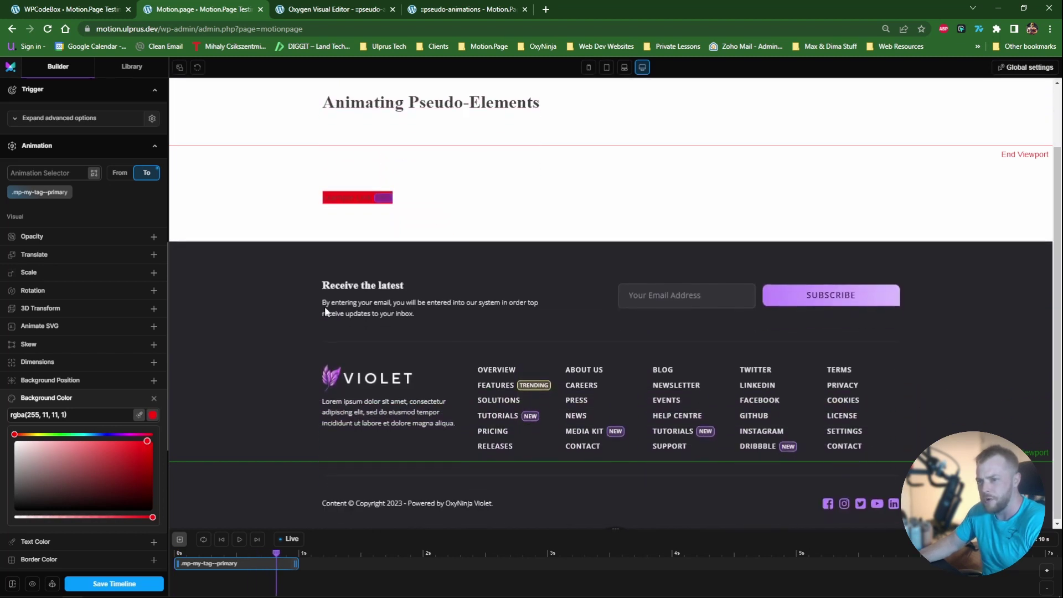
scroll(325, 307, up, 2)
click(154, 397)
Step: Add a custom To property --mp-bg-color with the value red and preview it by scrolling the page
click(42, 470)
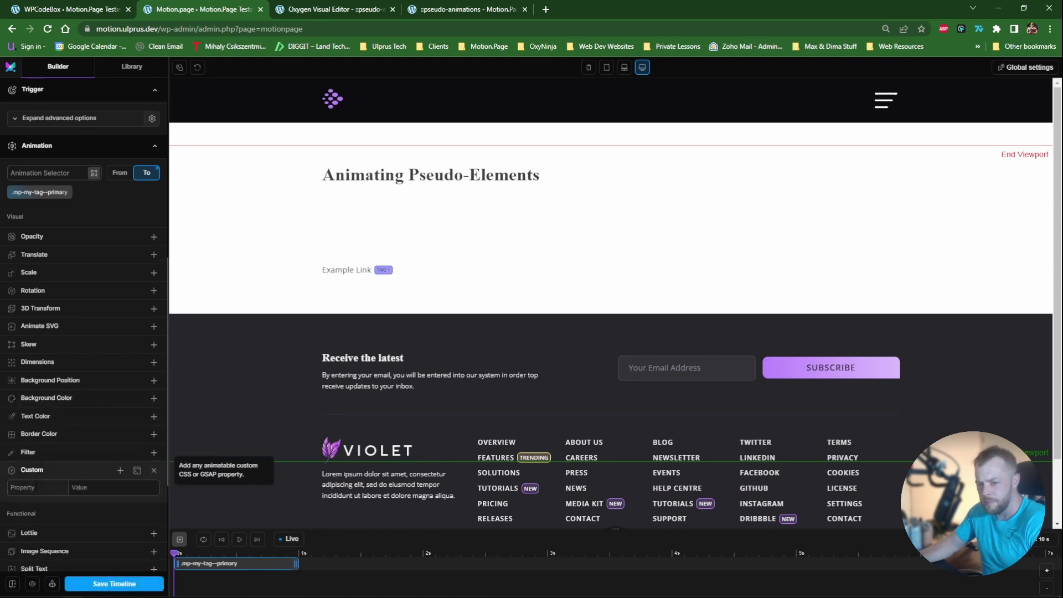
text(var(--mp-bg-color))
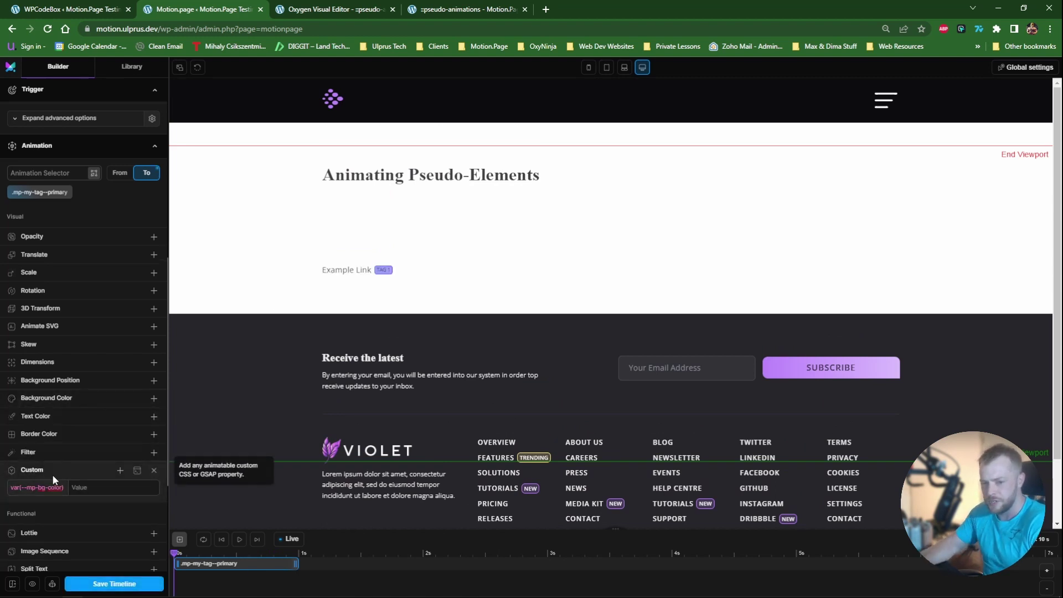
key(BackSpace)
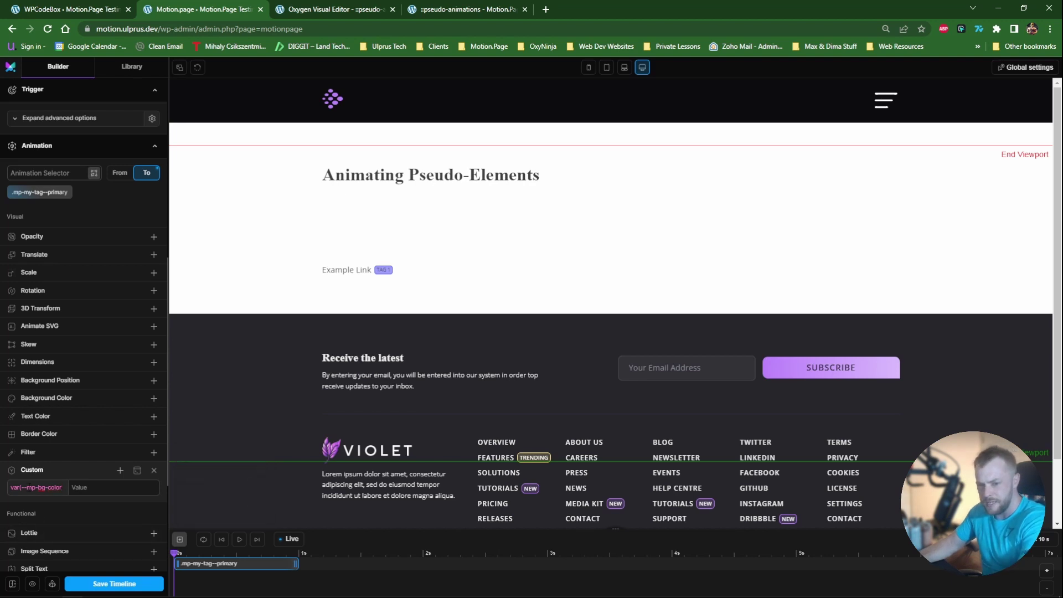
key(BackSpace)
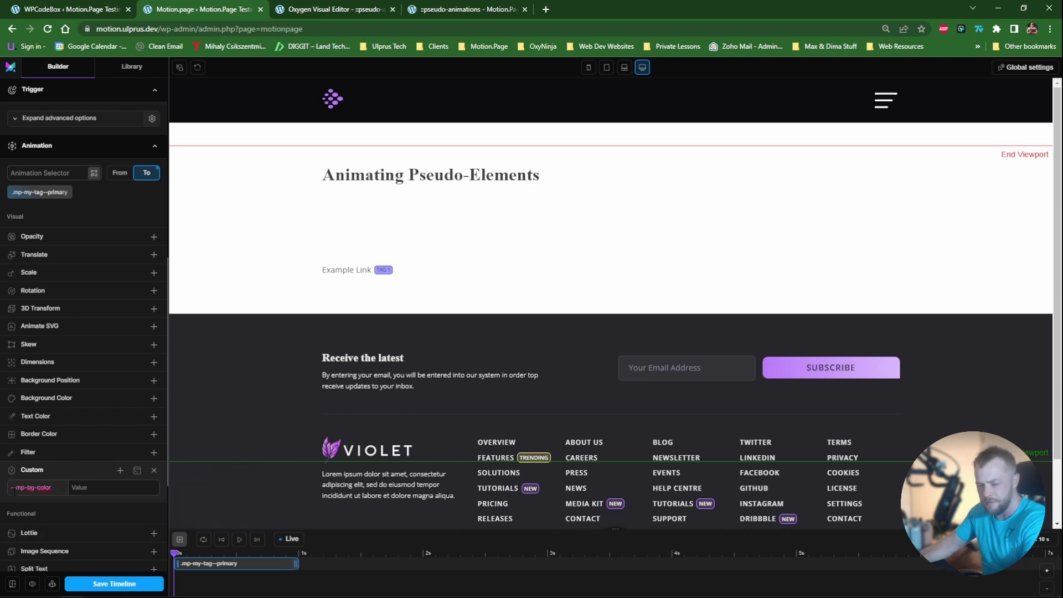
click(83, 487)
text(red)
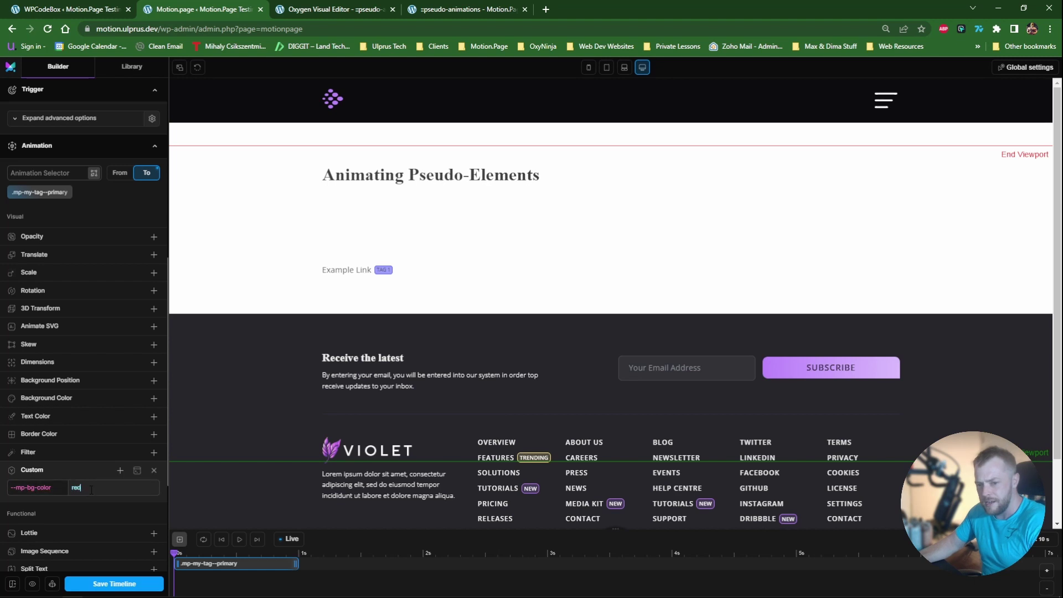
drag(1057, 305, 1058, 365)
Step: Change the timeline's trigger to Page Load and preview the animation by playing and scrubbing the timeline
scroll(530, 303, up, 2)
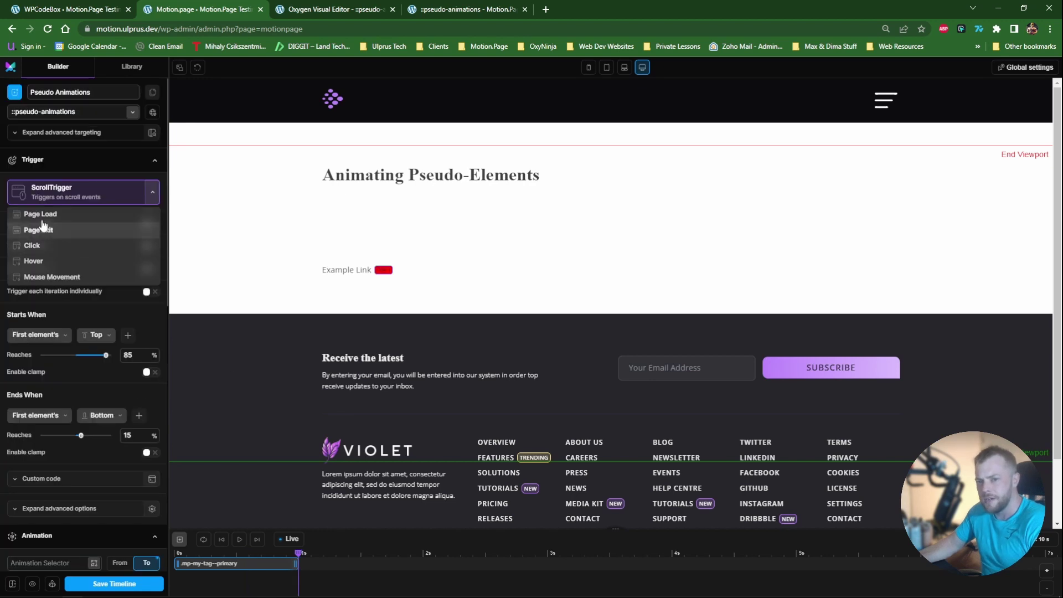
click(42, 216)
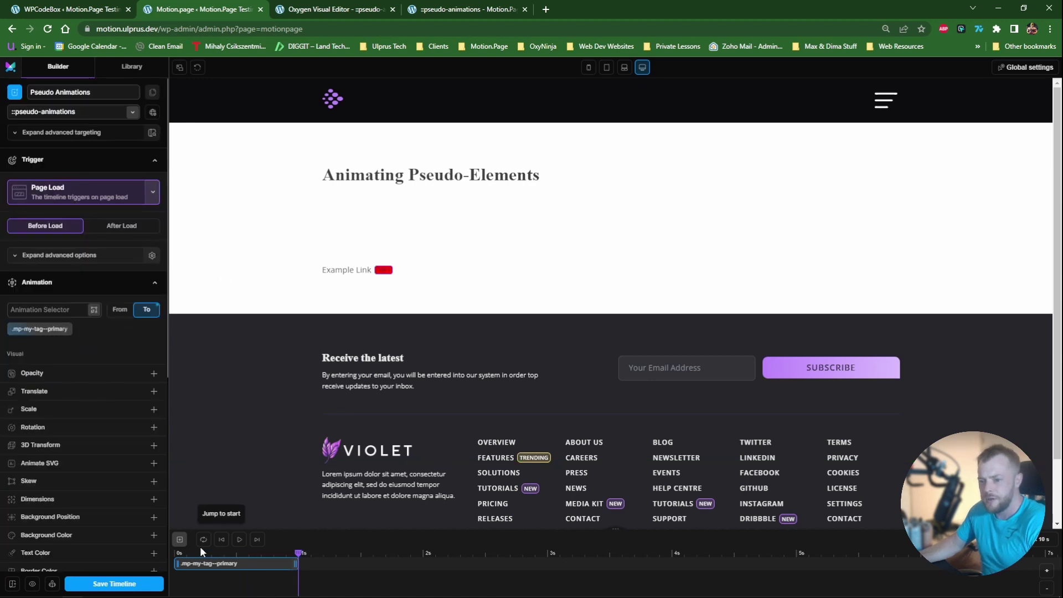
click(239, 539)
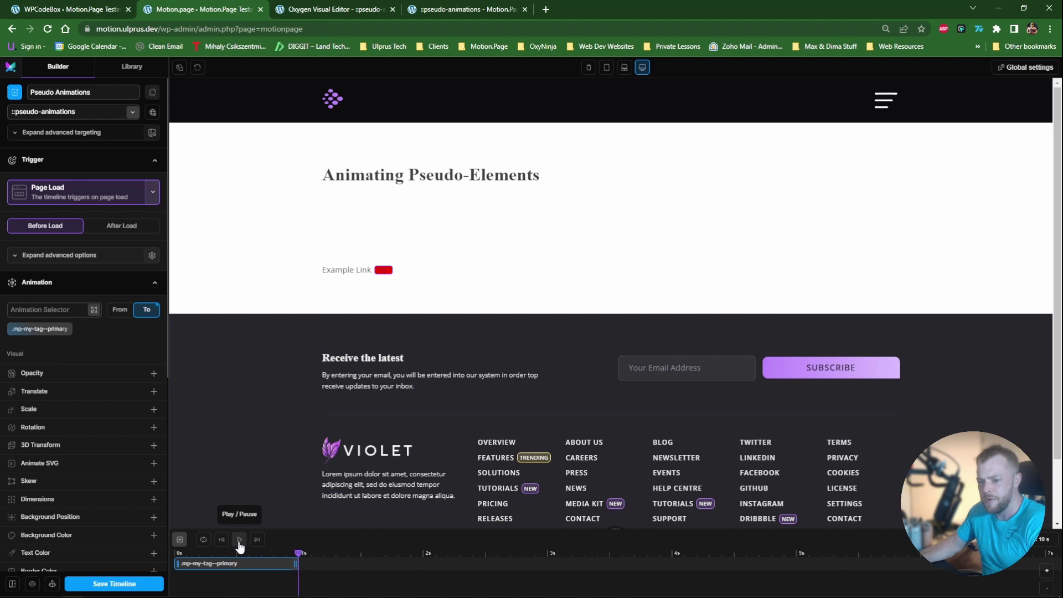
click(240, 543)
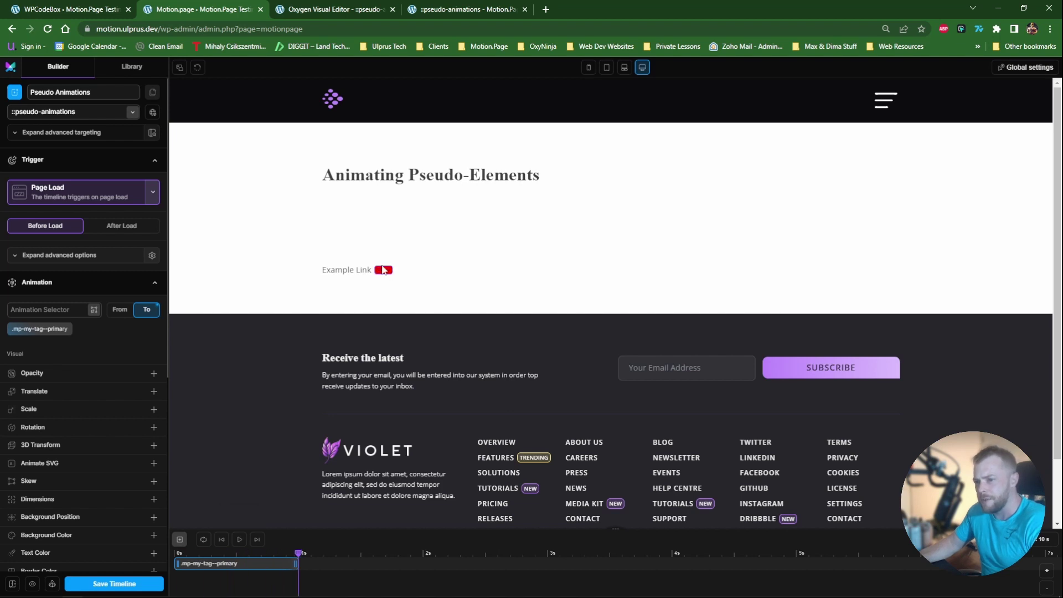
mouse_move(298, 553)
mouse_down()
mouse_move(289, 552)
mouse_move(297, 551)
mouse_up()
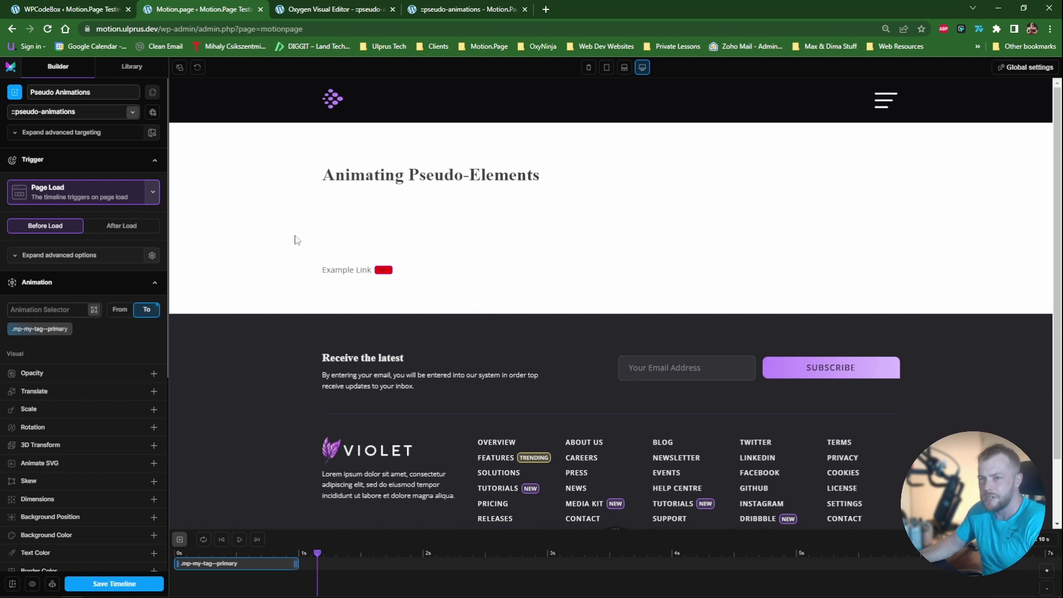
Step: In WPCodeBox, declare --mp-text-color: black; under --mp-bg-color in the :root rule of the Global CSS snippet
click(101, 8)
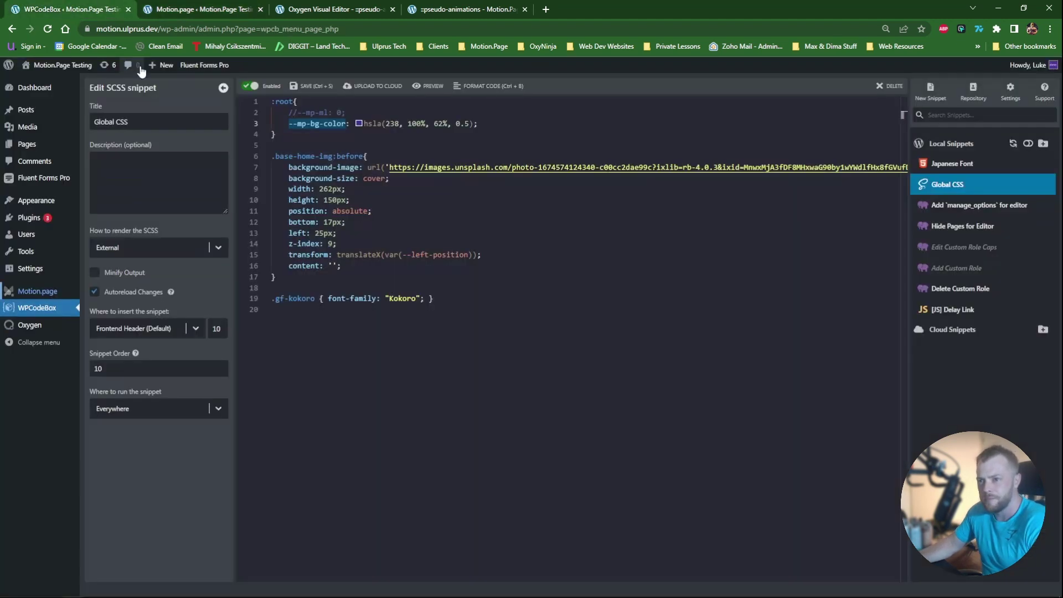
click(497, 120)
key(Return)
text(--mp-text-color)
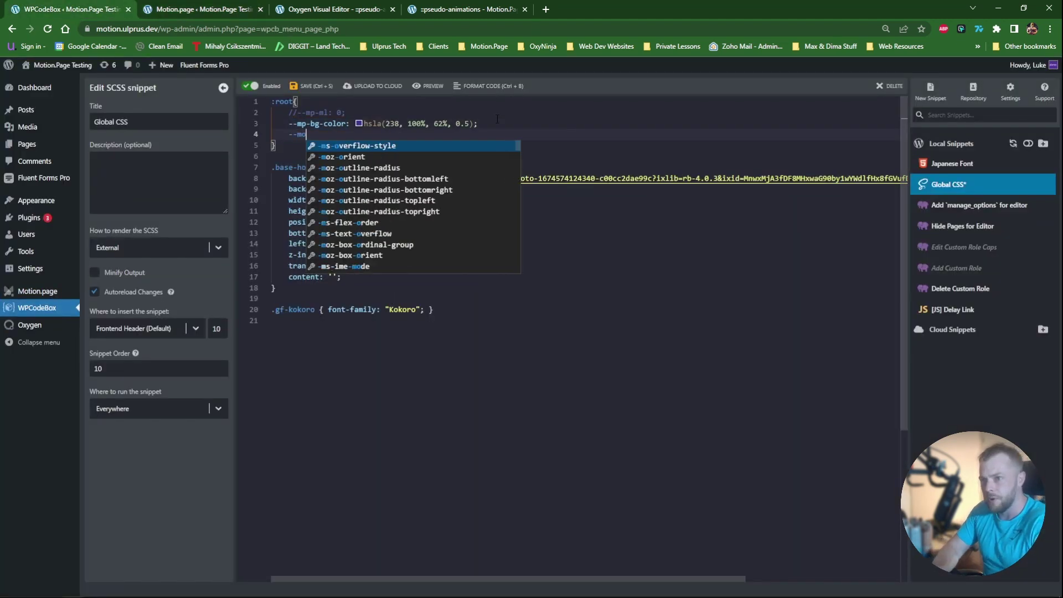
text(: black;)
mouse_move(386, 136)
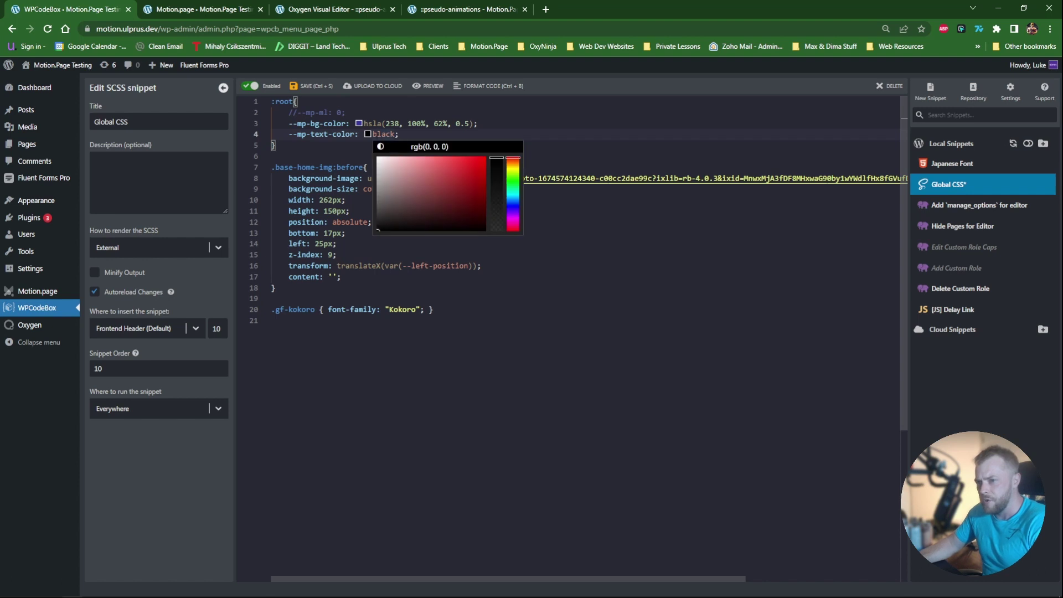
click(312, 85)
Step: In Oxygen, set the typography color of the mp-my-tag--primary :after state to var(--mp-text-color), copying the name from the Global CSS snippet, and save
click(332, 9)
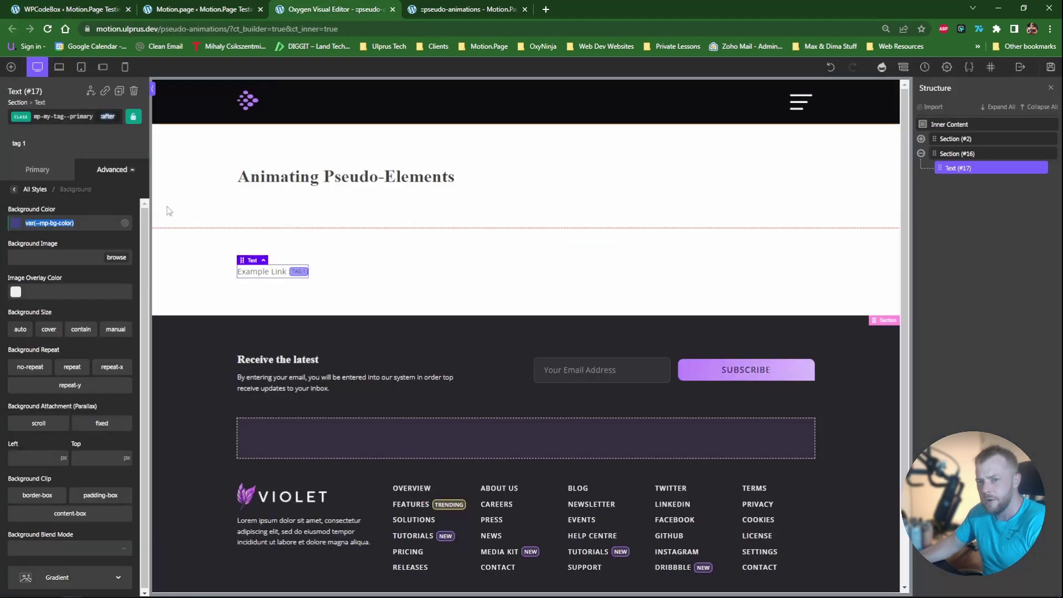
click(301, 272)
click(110, 170)
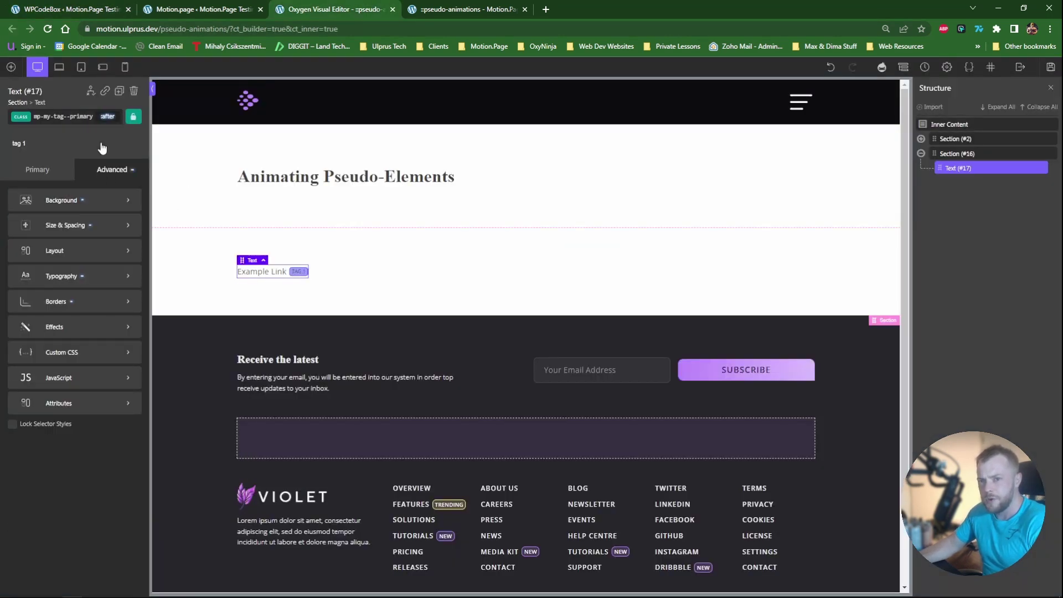
click(106, 117)
click(115, 180)
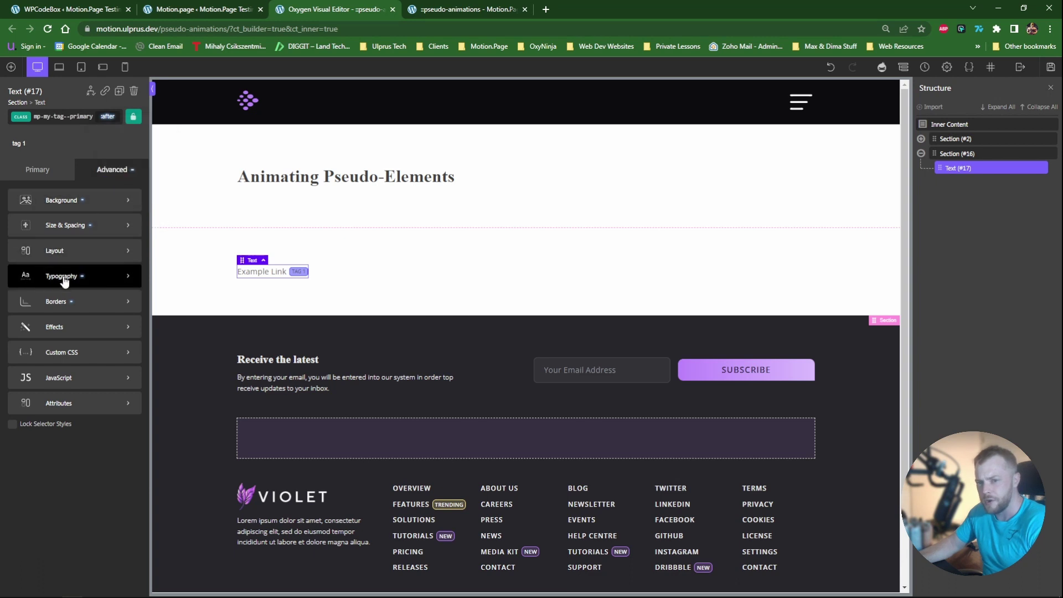
click(105, 275)
text(var()
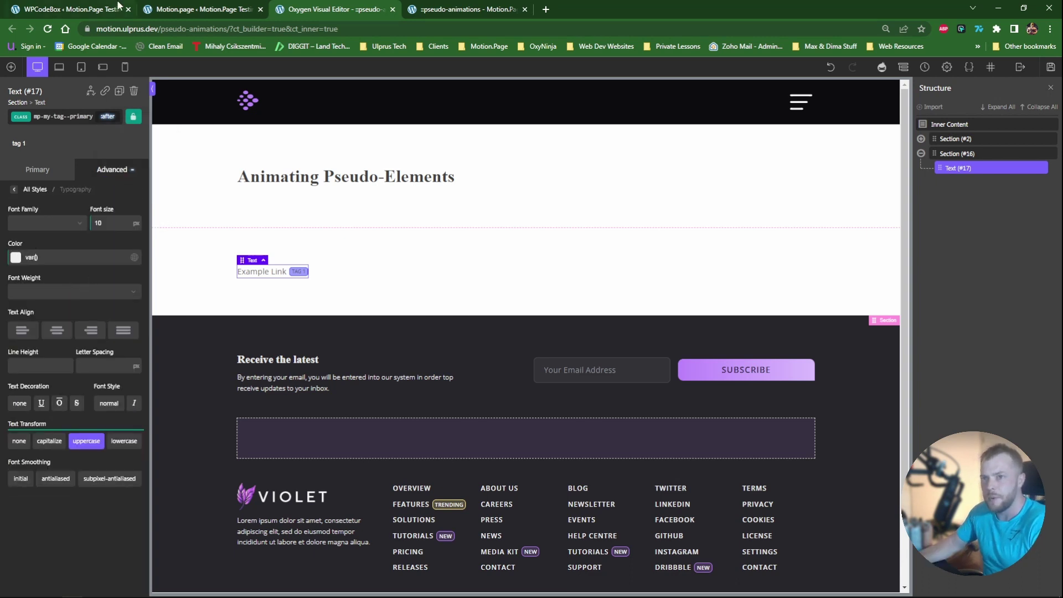
click(51, 9)
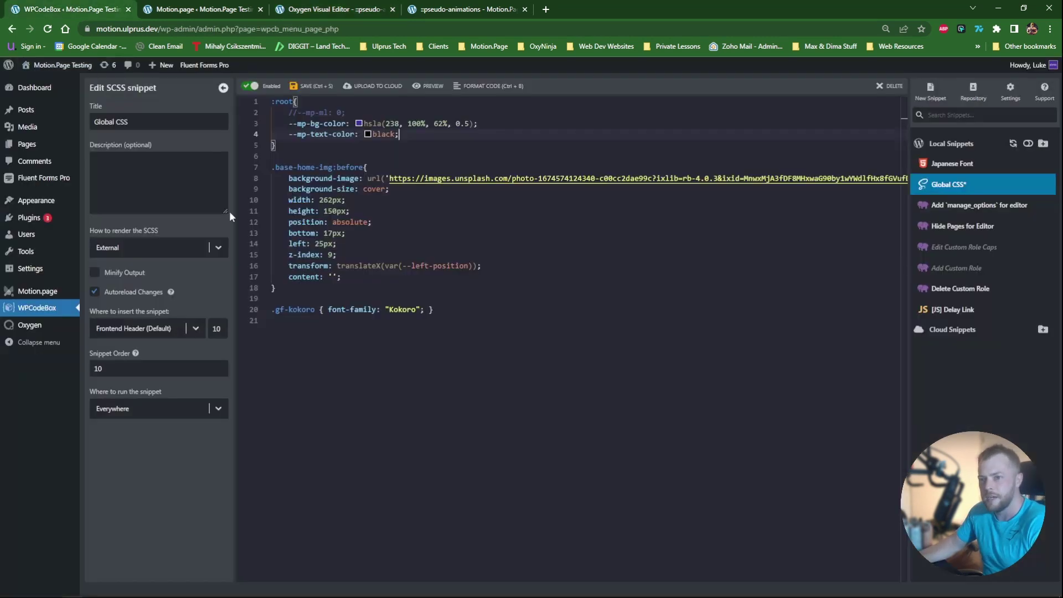
click(297, 134)
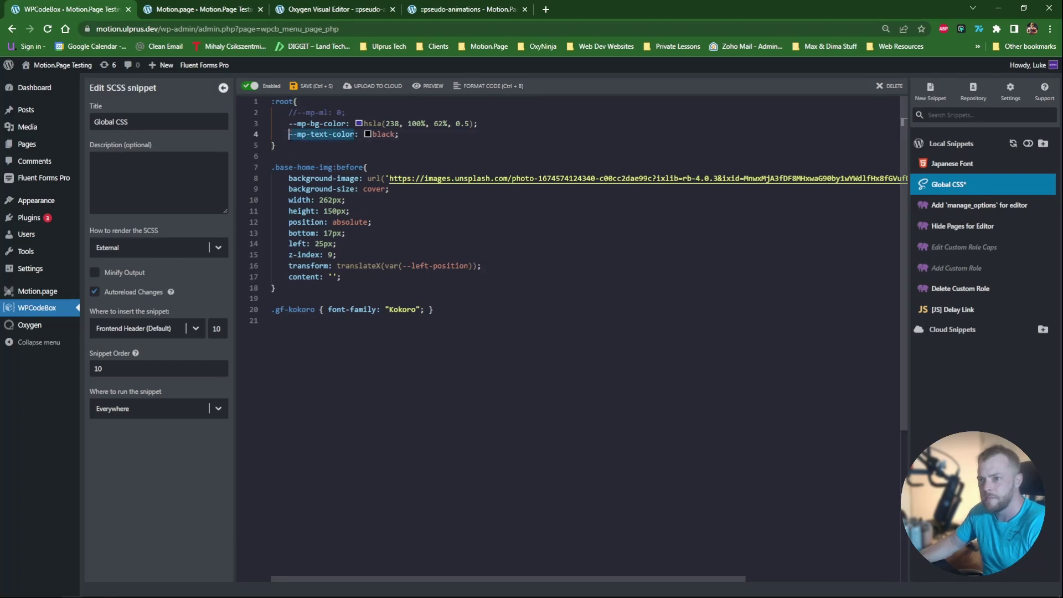
click(206, 9)
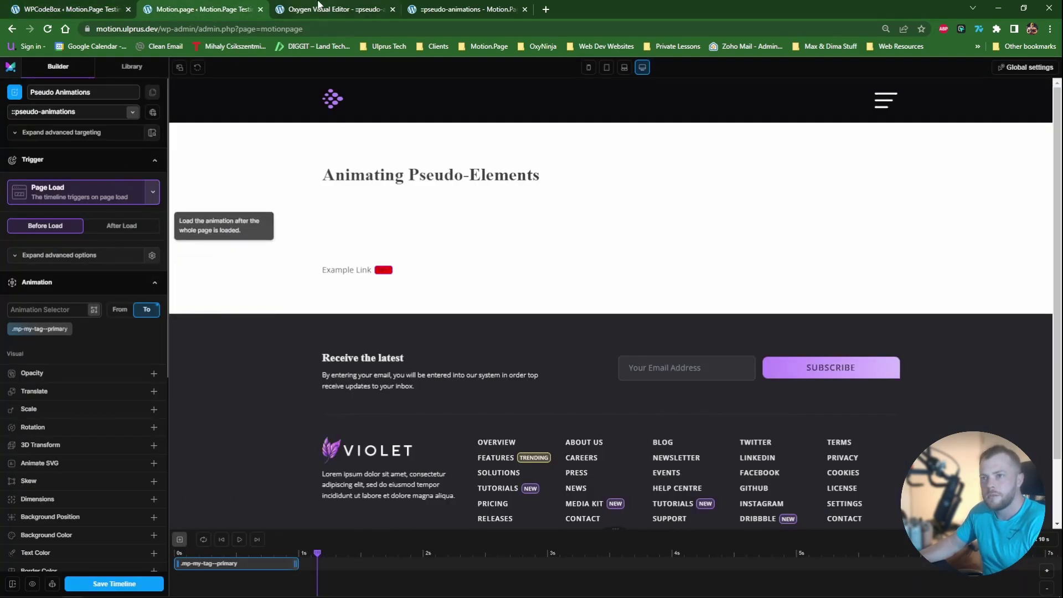
drag(318, 8, 229, 17)
text(--mp-text-color)
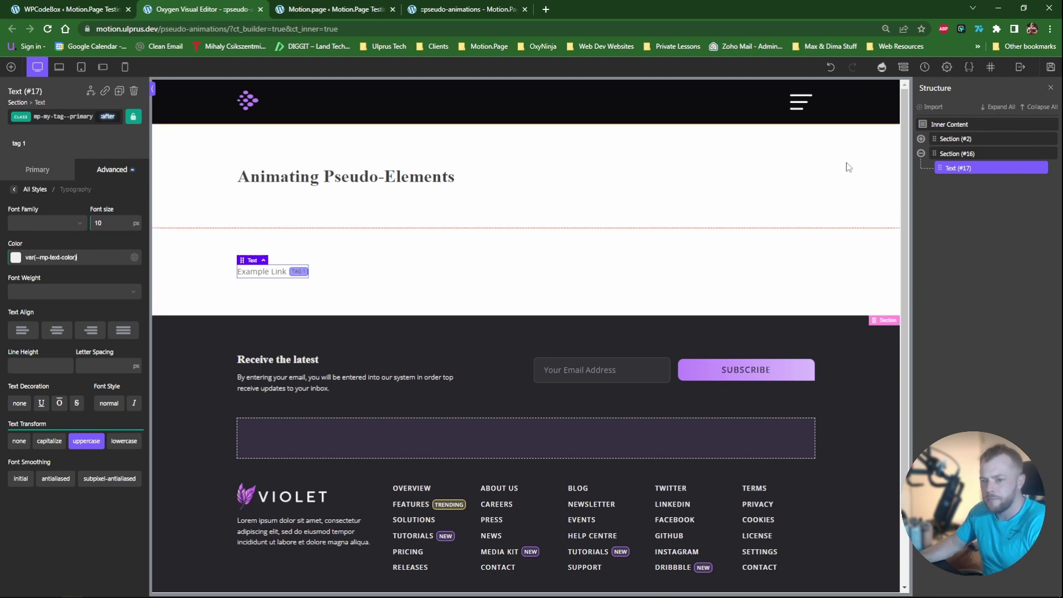
key(ctrl+s)
Step: Save the Global CSS snippet in WPCodeBox and reload the ::pseudo-animations frontend page
click(52, 10)
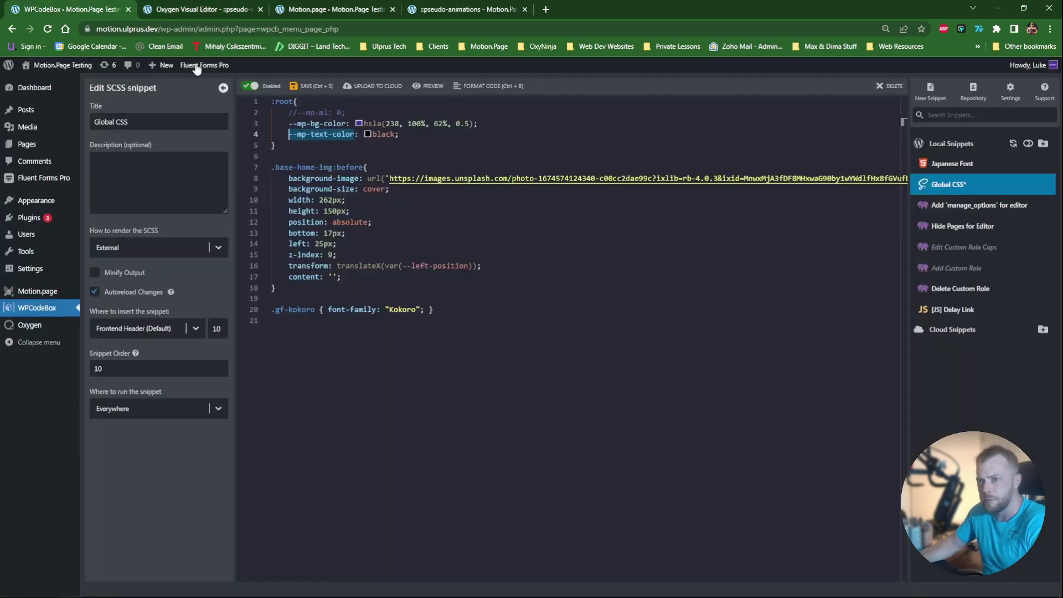
click(301, 87)
click(440, 10)
key(ctrl+r)
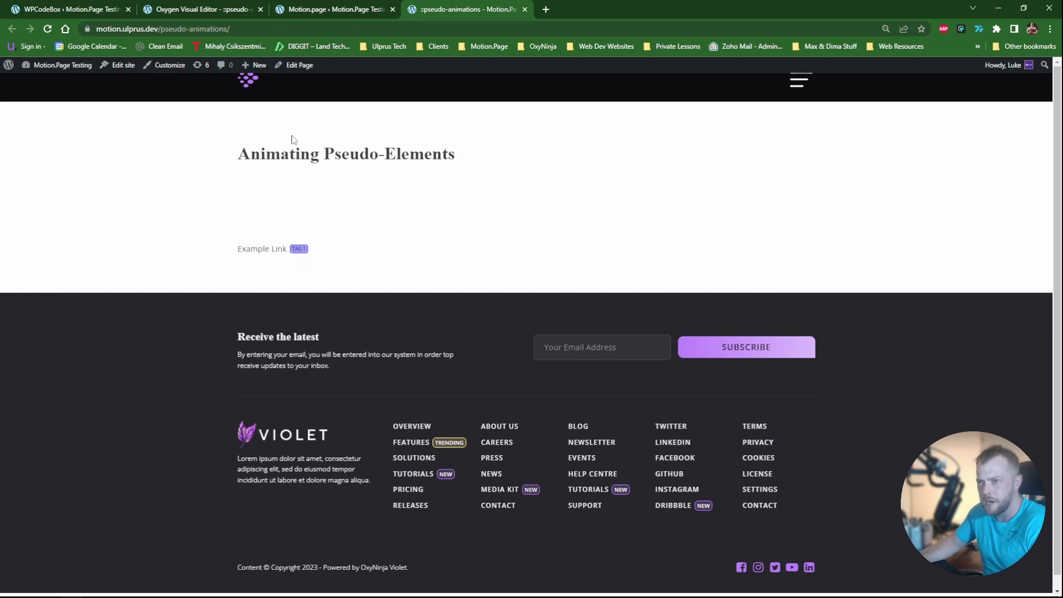
Step: In Motion.page, add a second custom property --mp-text-color with the value white and scrub the timeline to preview it
click(315, 10)
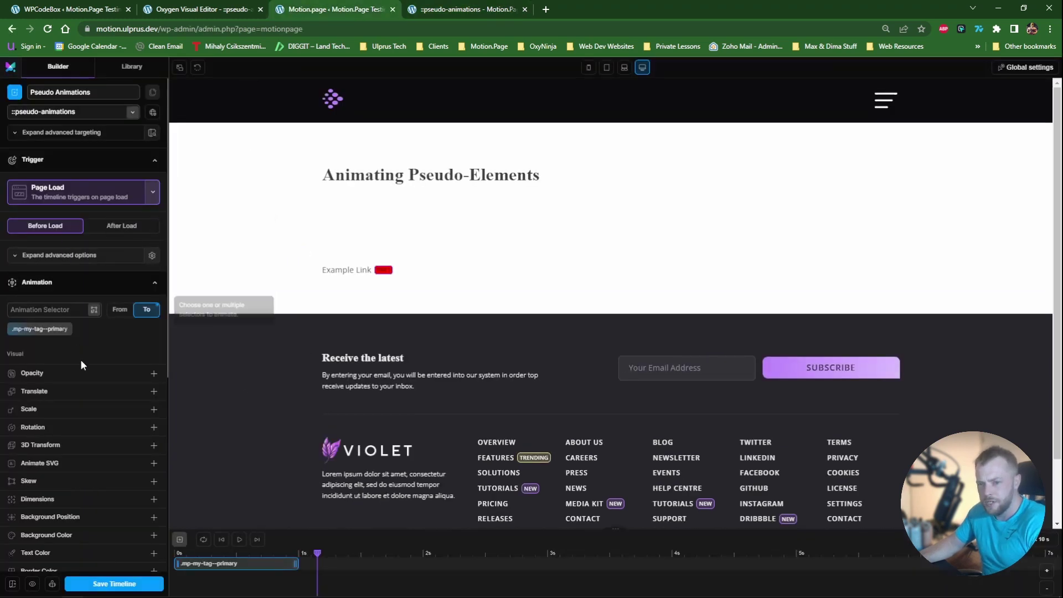
scroll(80, 360, down, 4)
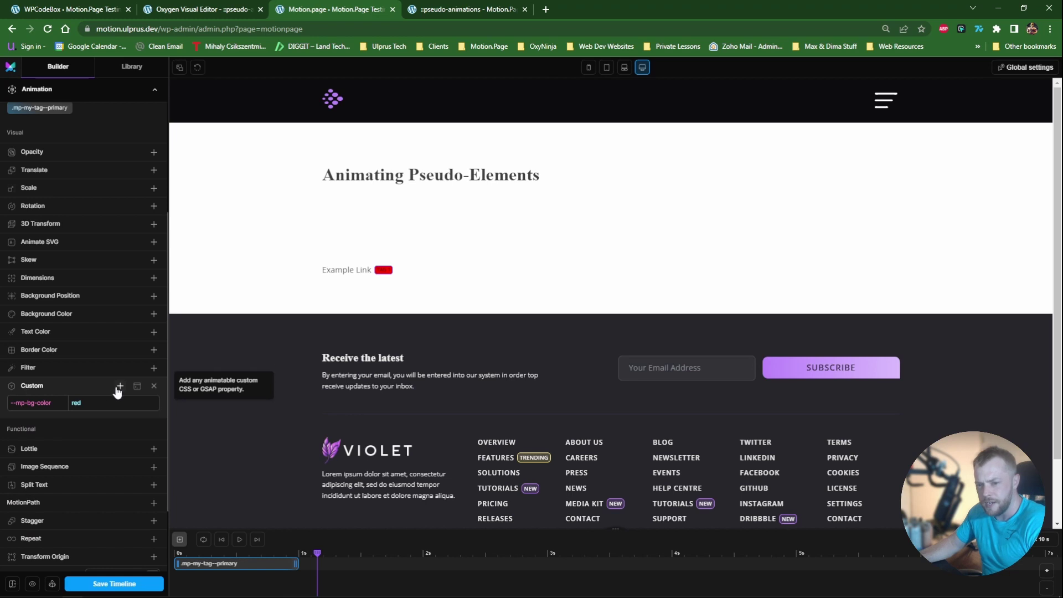
click(115, 387)
click(39, 418)
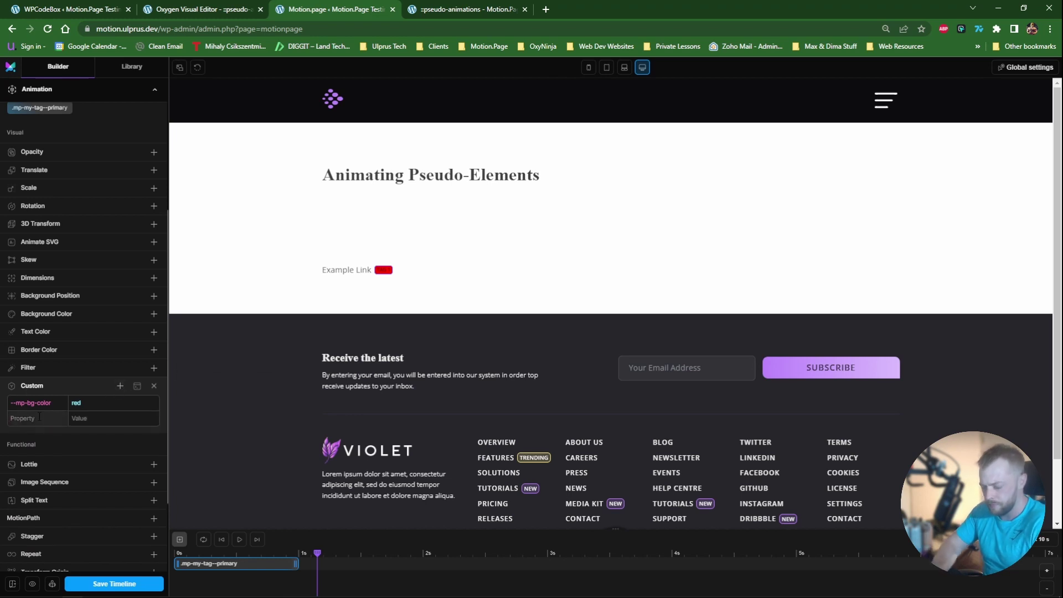
text(--mp-text-color)
click(91, 416)
text(white)
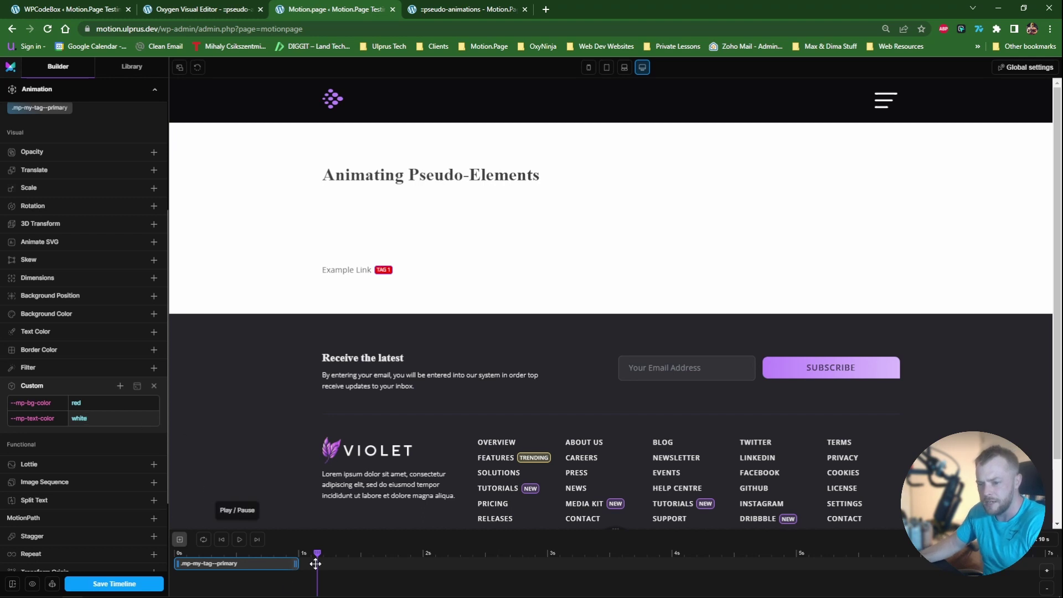
drag(317, 553, 198, 556)
Step: In Oxygen, open the Size & Spacing settings of the :after tag and set its left margin unit to none
click(213, 9)
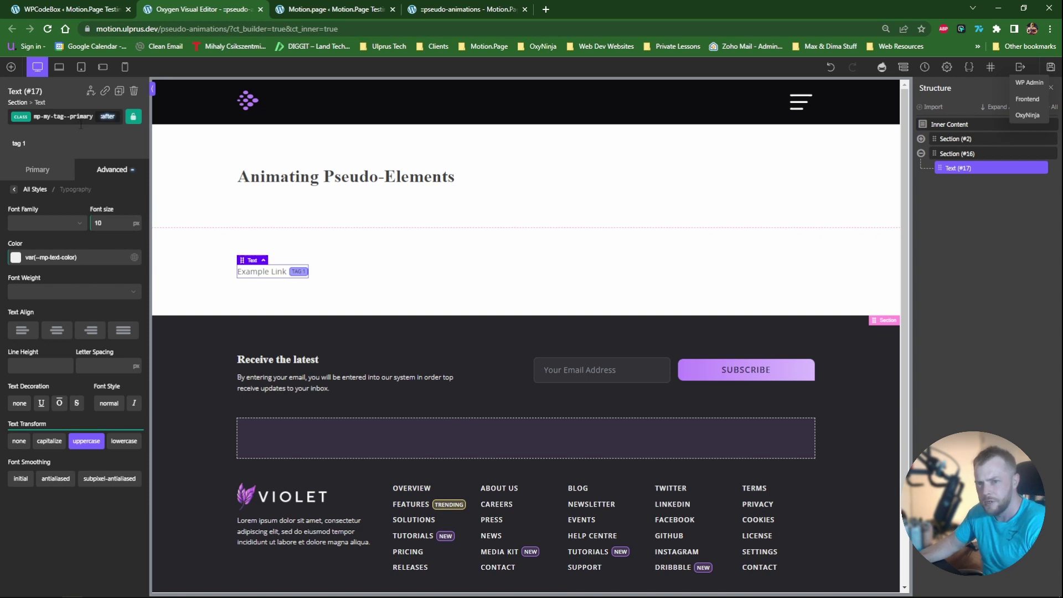
click(35, 189)
click(87, 240)
click(88, 249)
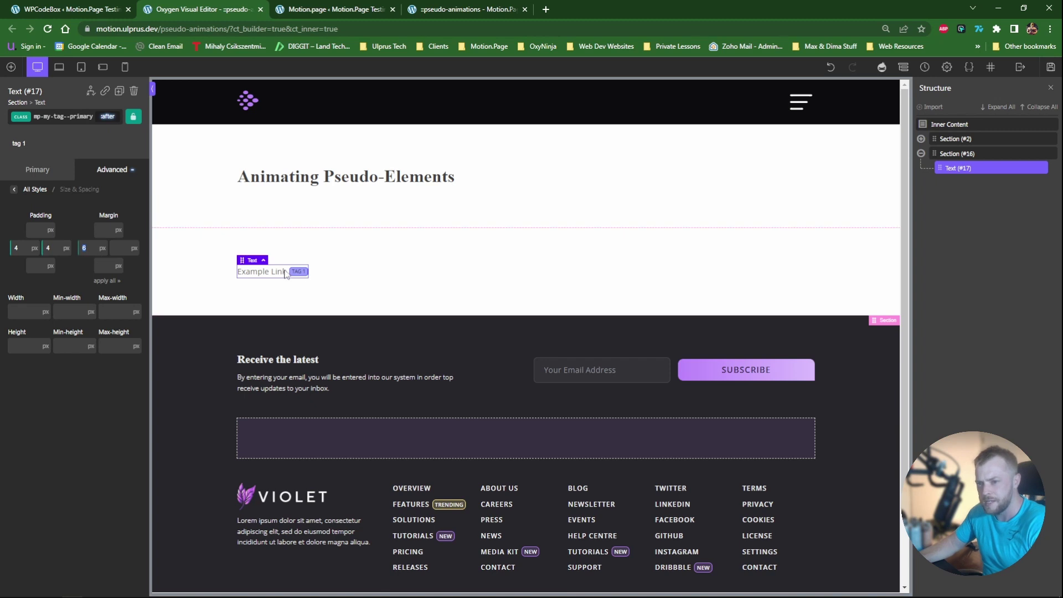
click(102, 249)
click(104, 287)
Step: In WPCodeBox, uncomment the --mp-ml variable in the Global CSS snippet, set it to 6px, and copy the variable name
click(58, 6)
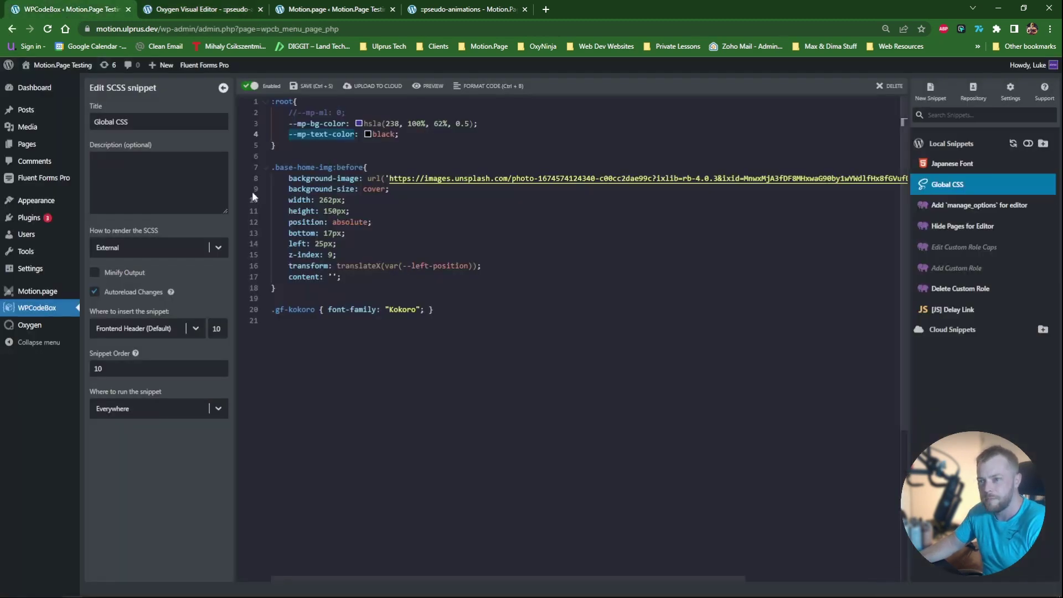
click(297, 113)
key(BackSpace)
key(BackSpace)
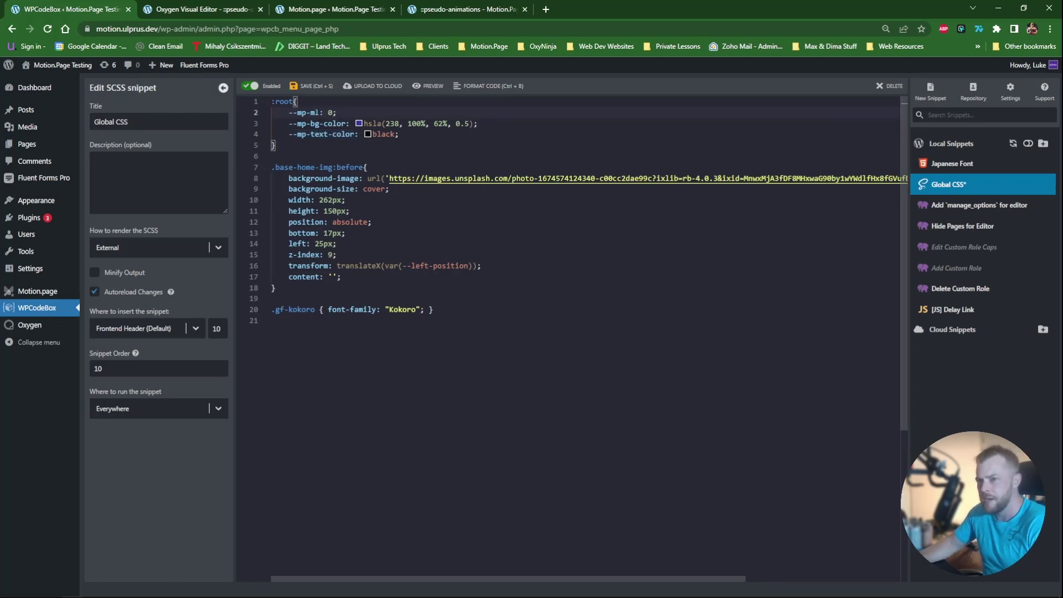
drag(332, 113, 329, 112)
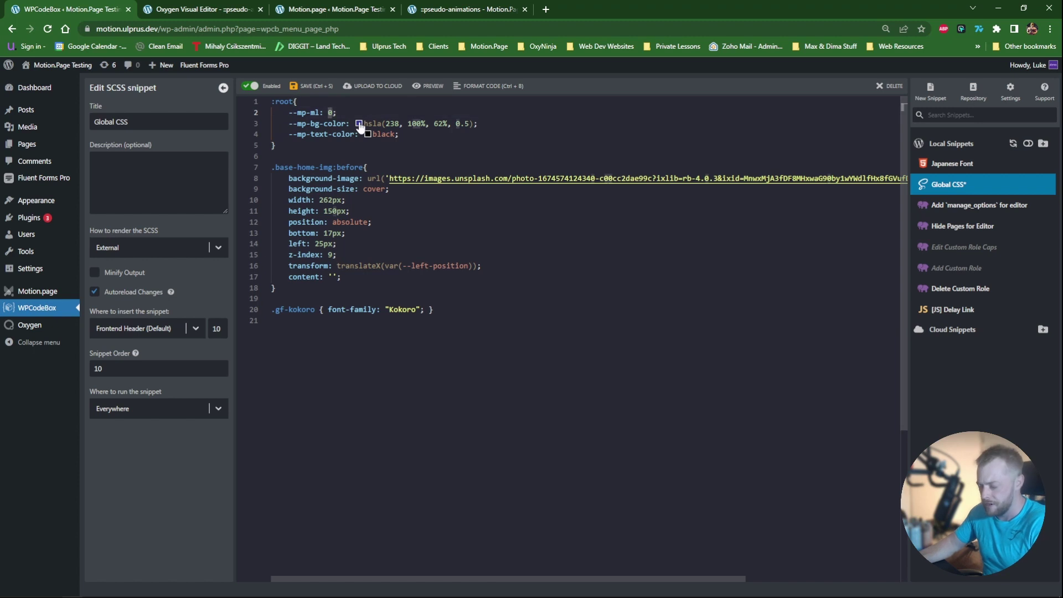
mouse_move(360, 127)
text(6px)
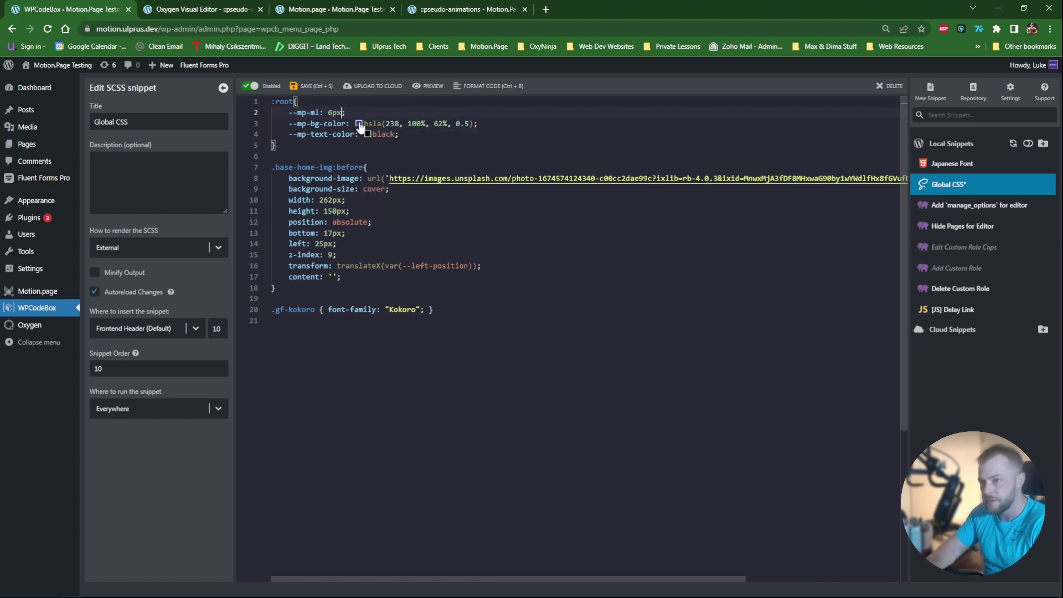
drag(318, 113, 288, 113)
key(ctrl+c)
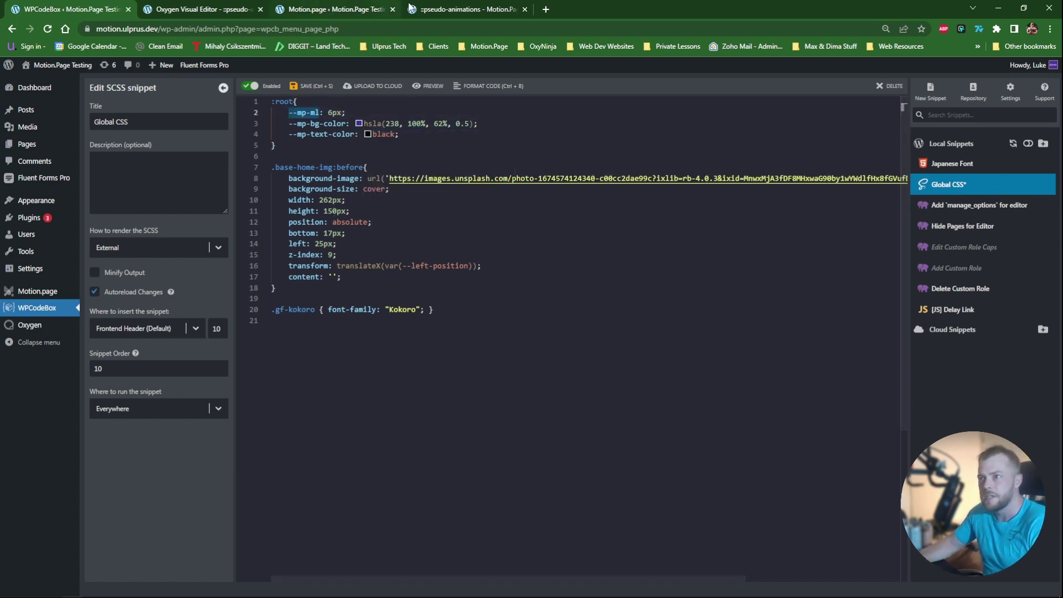
Step: In Oxygen, set the :after tag's left margin to var(--mp-ml) and save the page
click(202, 6)
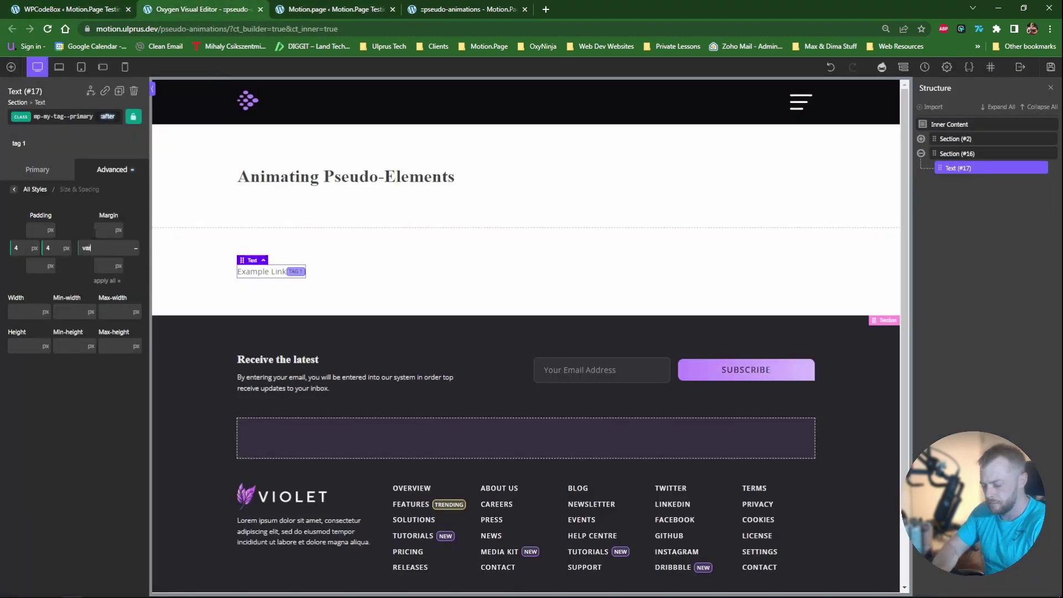
key(ctrl+v)
click(1050, 67)
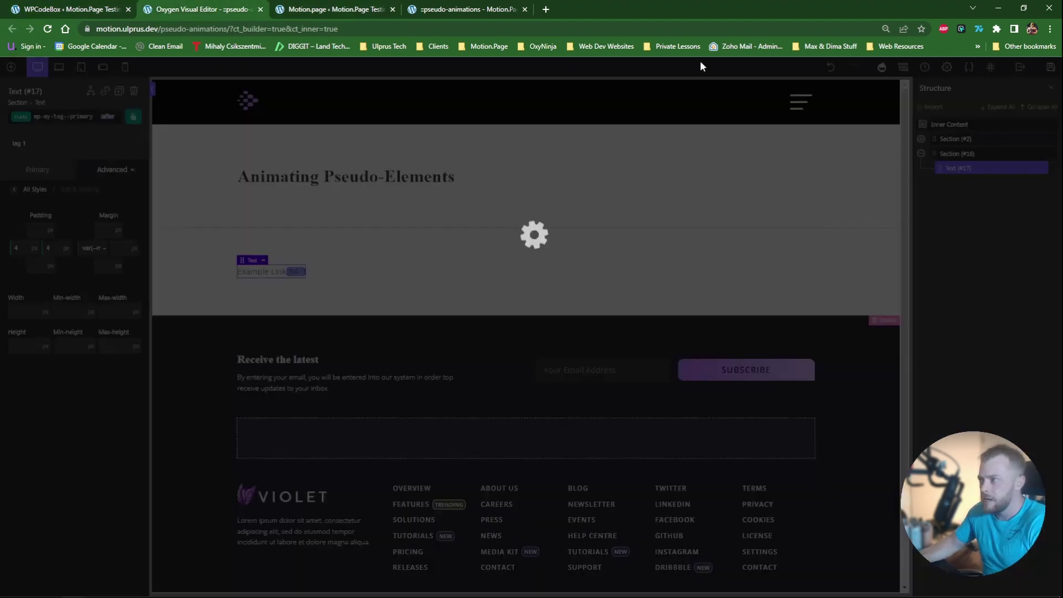
Step: Save the Global CSS snippet with the --mp-ml variable in WPCodeBox and reload the ::pseudo-animations frontend page
click(51, 7)
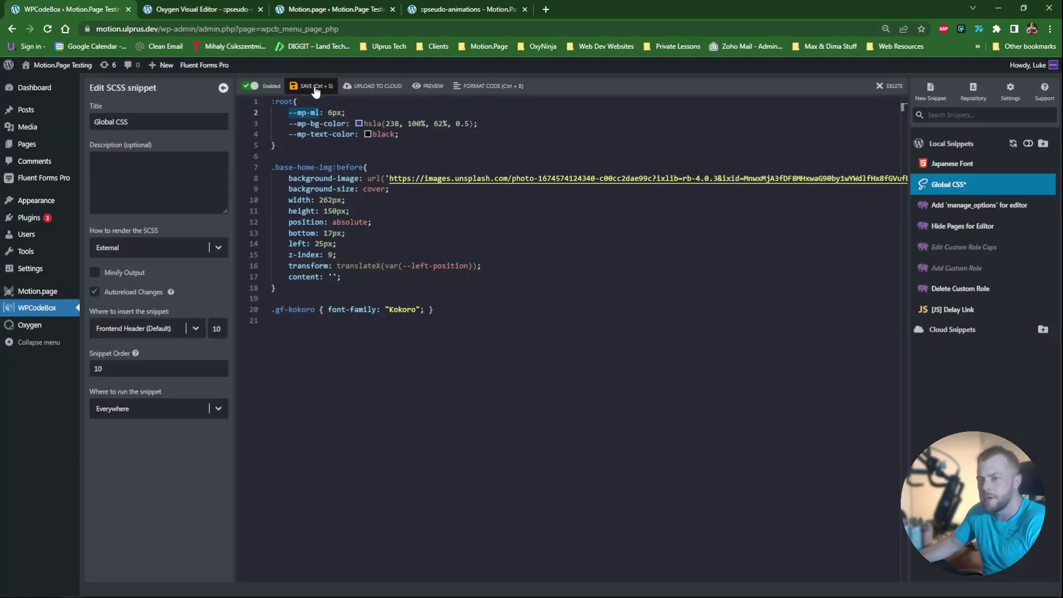
click(315, 89)
click(429, 9)
key(ctrl+r)
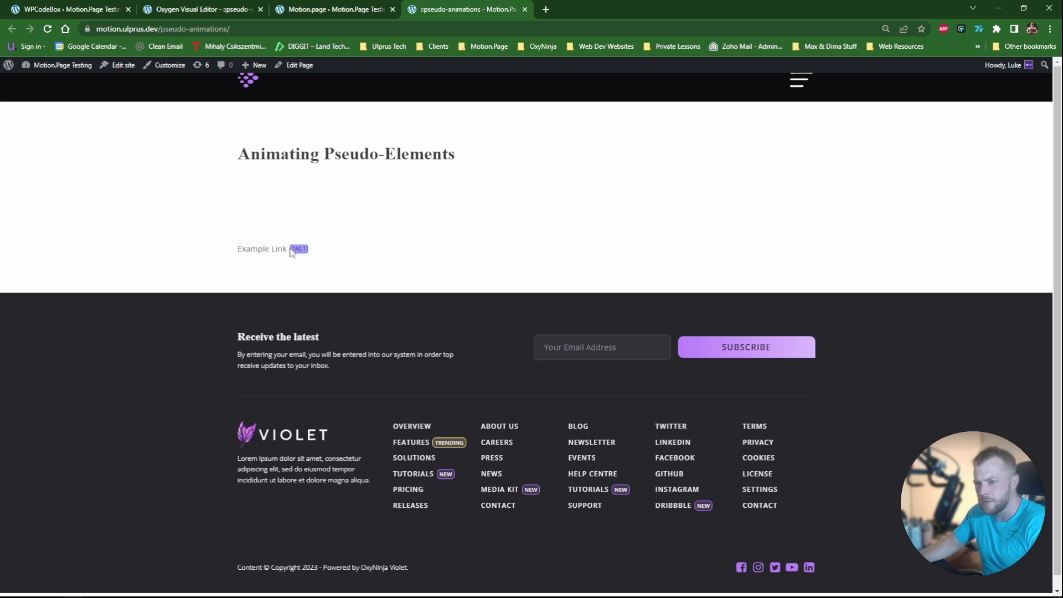
Step: In Motion.page, add the custom property --mp-ml with the value 10px, save the timeline, refresh the preview and scrub the animation
click(323, 10)
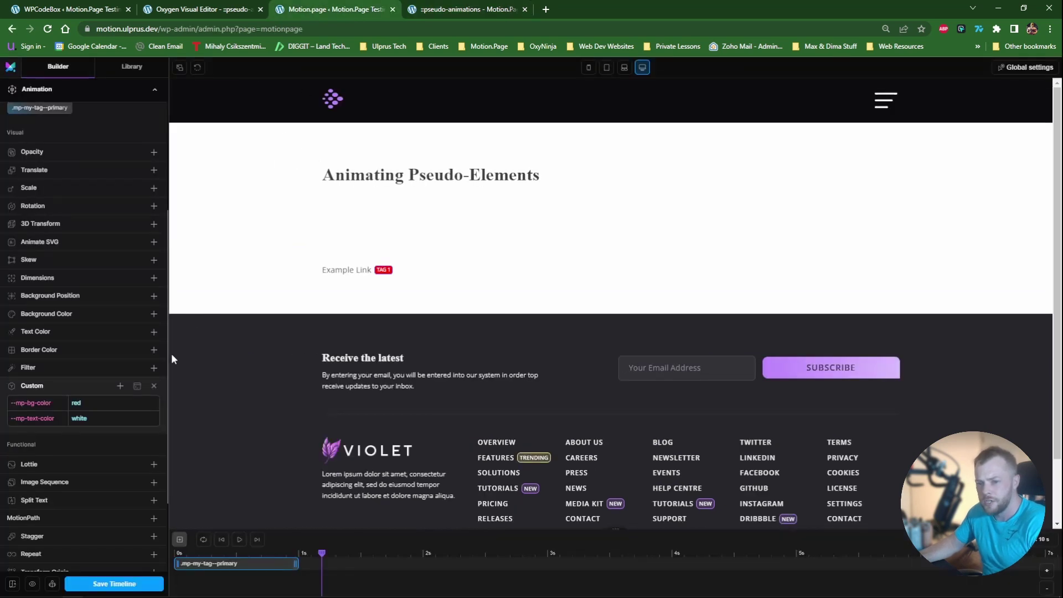
click(120, 386)
click(35, 434)
key(ctrl+v)
click(85, 437)
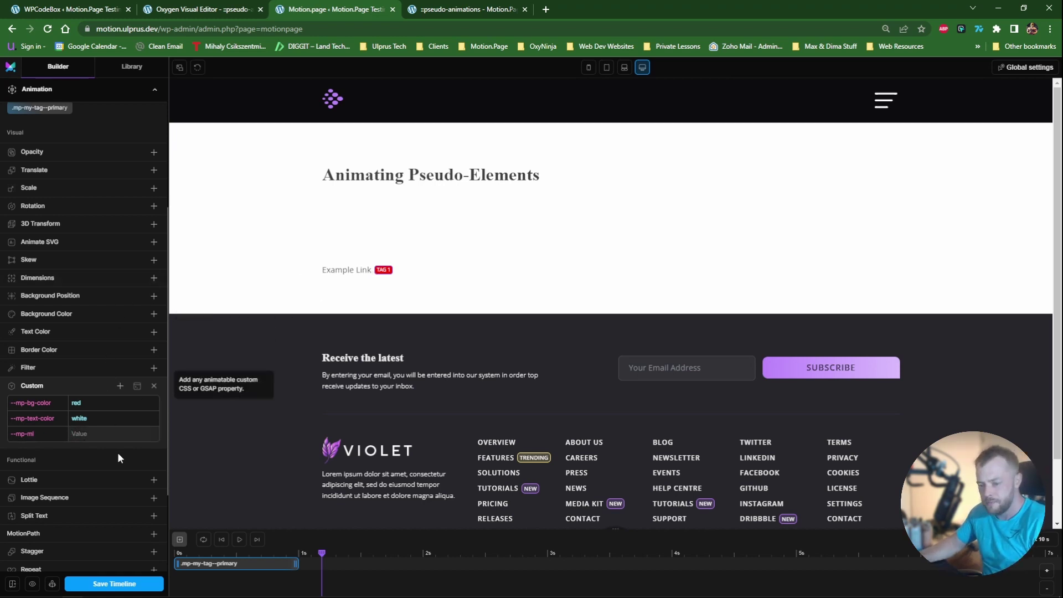
text(10px)
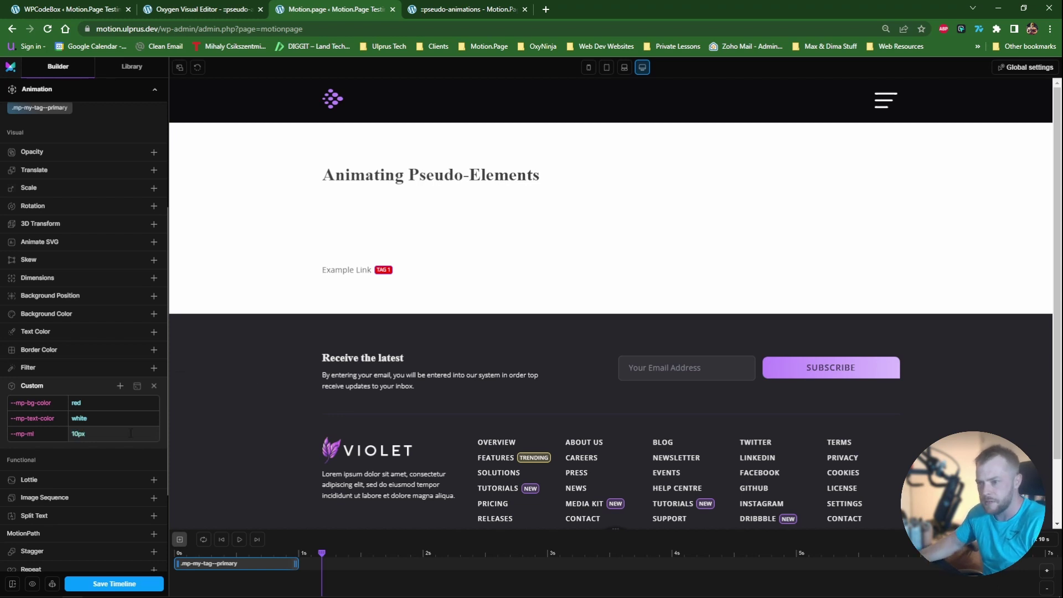
click(196, 68)
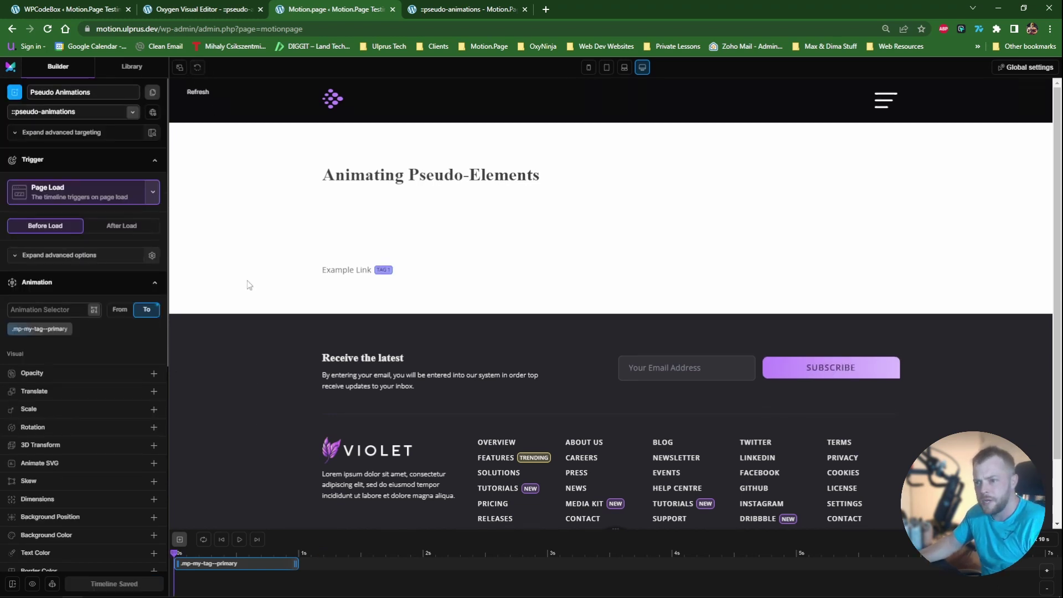
mouse_move(175, 552)
mouse_down()
mouse_move(271, 553)
mouse_move(174, 548)
mouse_up()
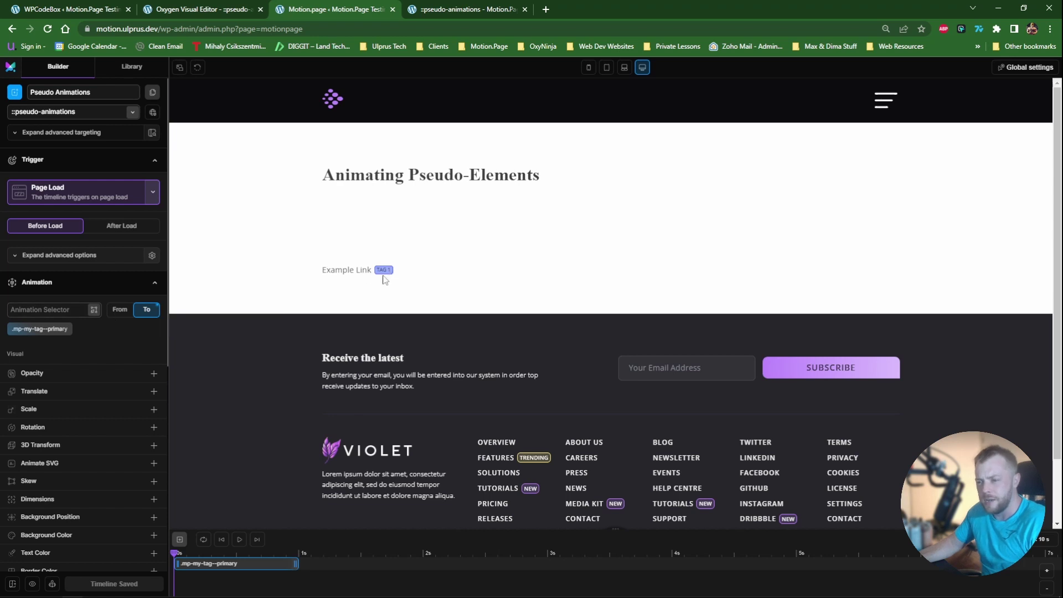
Step: Change the Pseudo Animations timeline's trigger from Page Load to ScrollTrigger and save the timeline
click(151, 194)
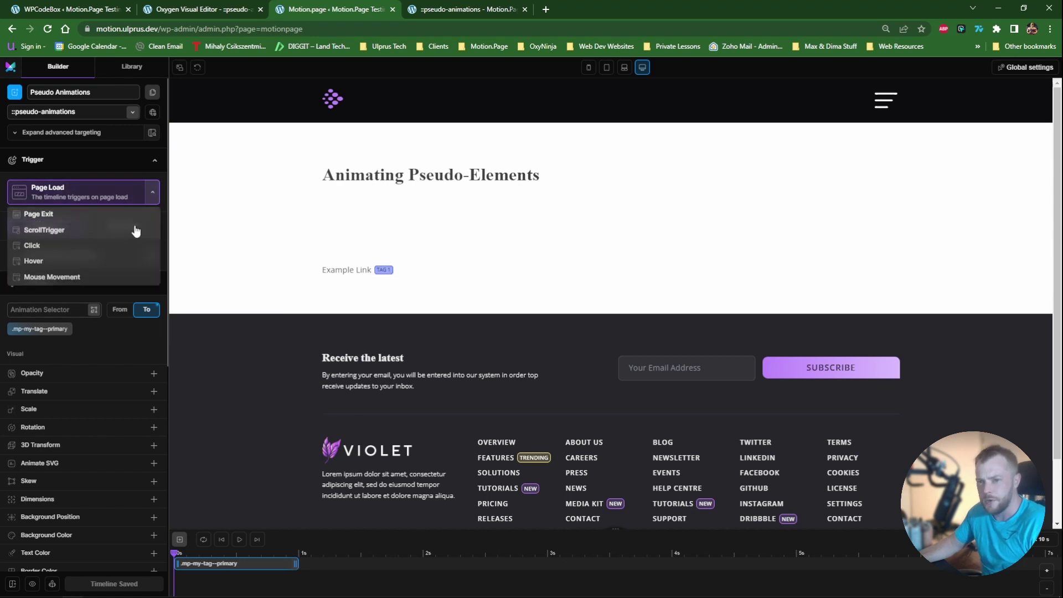
click(84, 231)
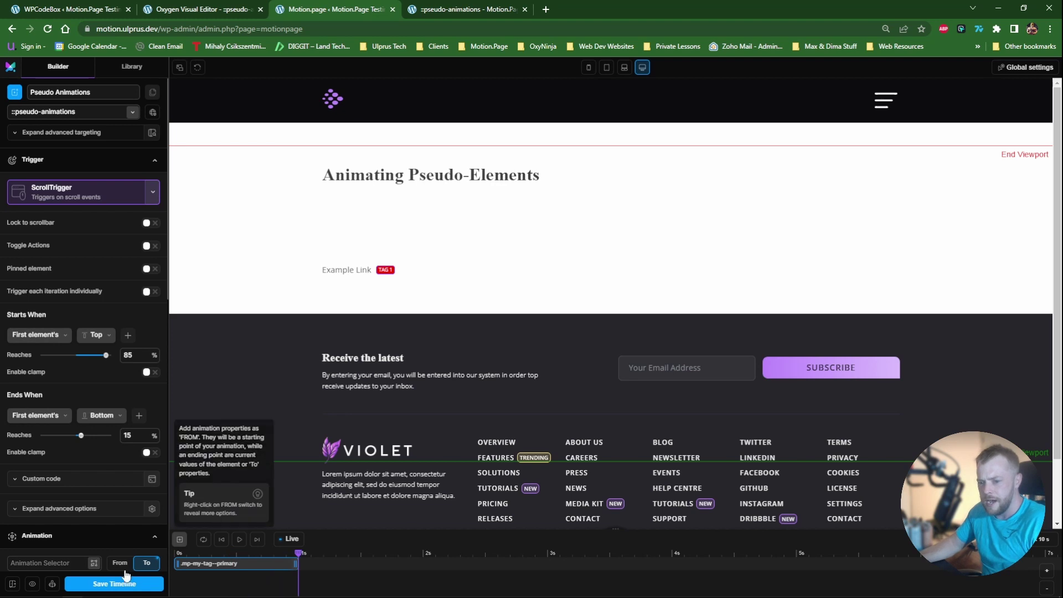
Step: In Oxygen, duplicate the section containing the Example Link text five times and save the page
click(187, 7)
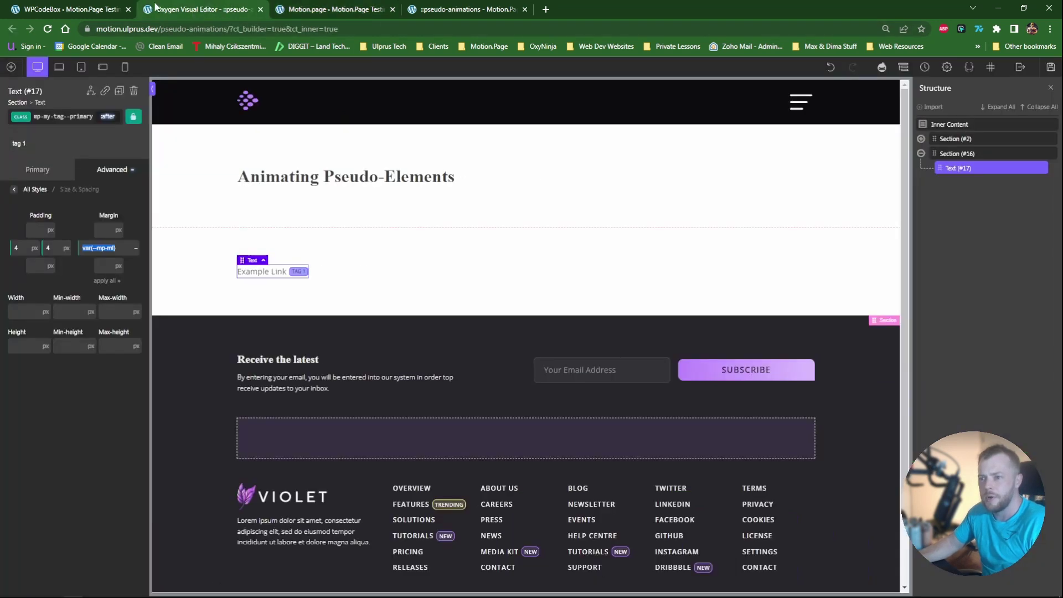
click(407, 279)
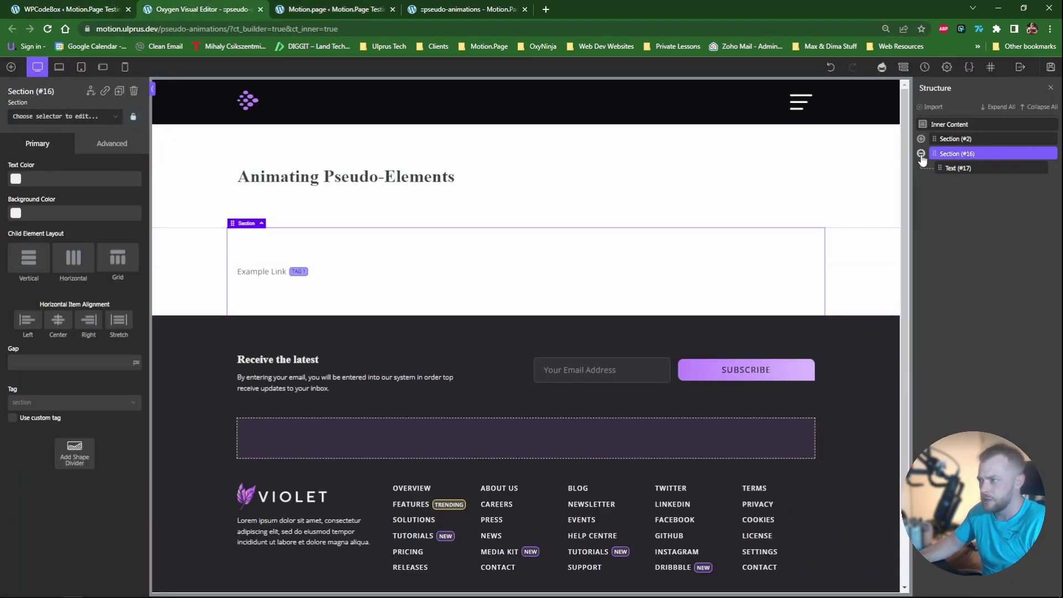
key(ctrl+d)
key(ctrl+d)
key(ctrl+d)
key(ctrl+d)
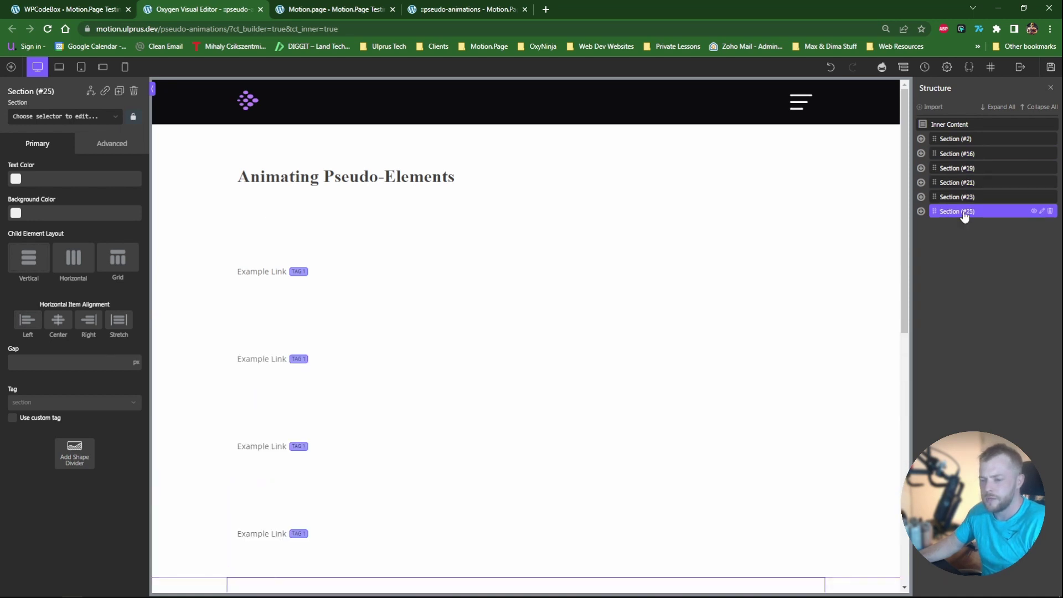
key(ctrl+d)
click(1049, 71)
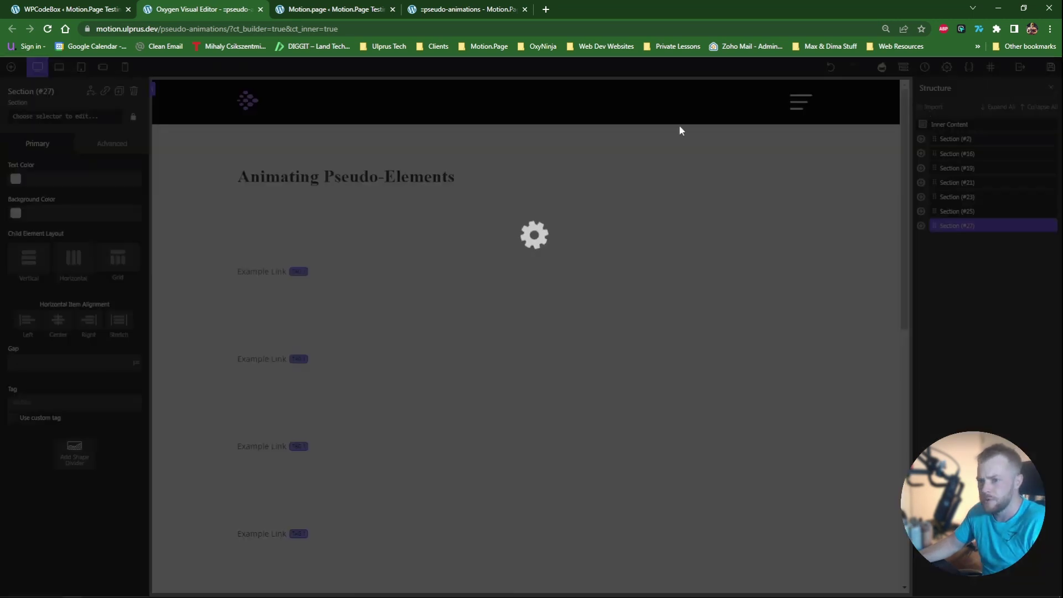
Step: In Motion.page, enable Lock to scrollbar and Trigger each iteration individually for the ScrollTrigger, testing each by scrolling the preview
click(335, 9)
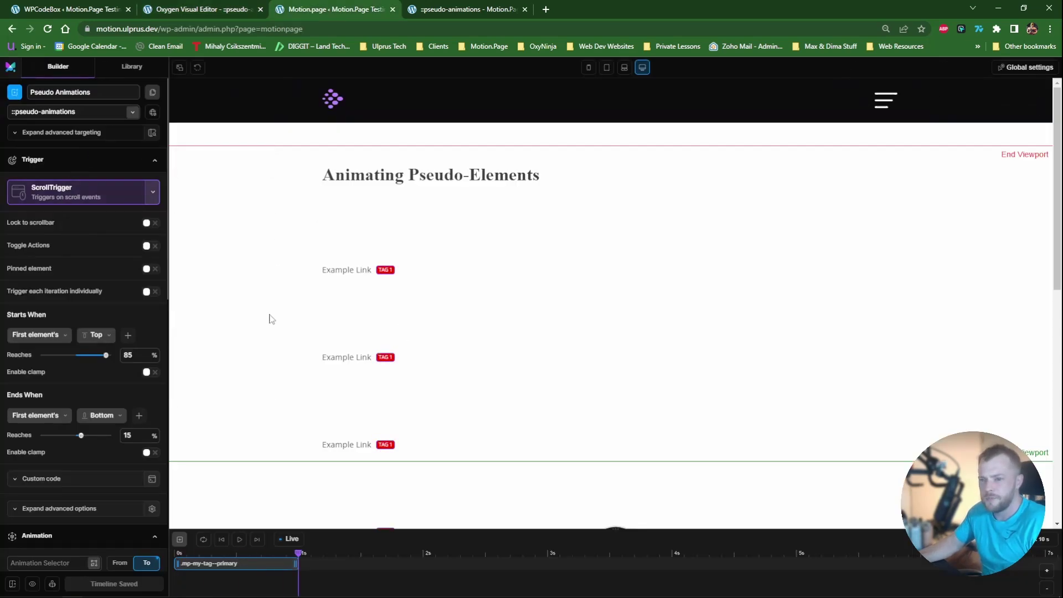
click(149, 223)
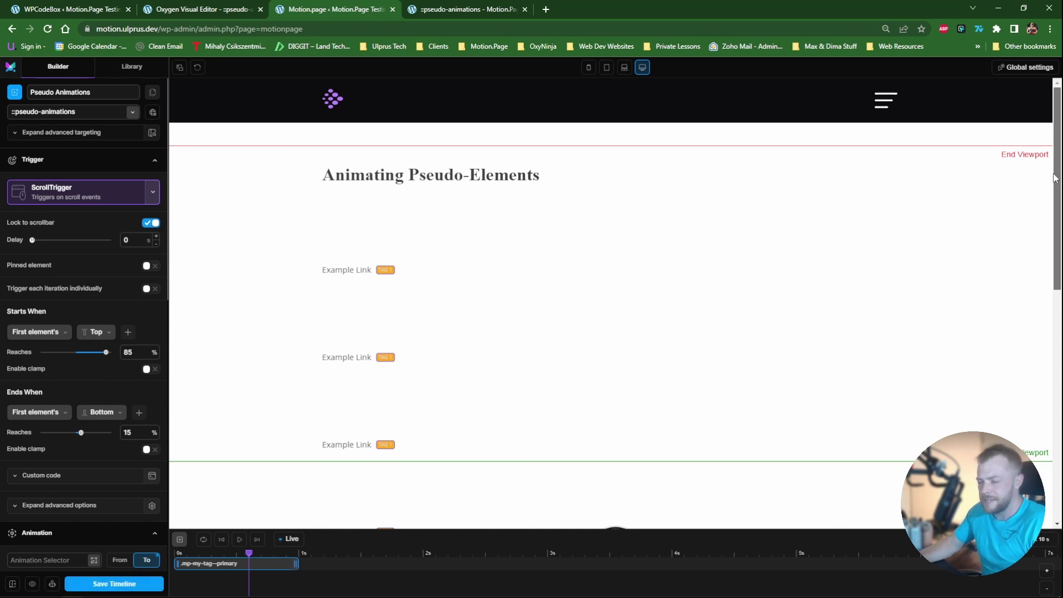
mouse_move(1055, 180)
mouse_down()
mouse_move(1058, 313)
mouse_move(1057, 174)
mouse_up()
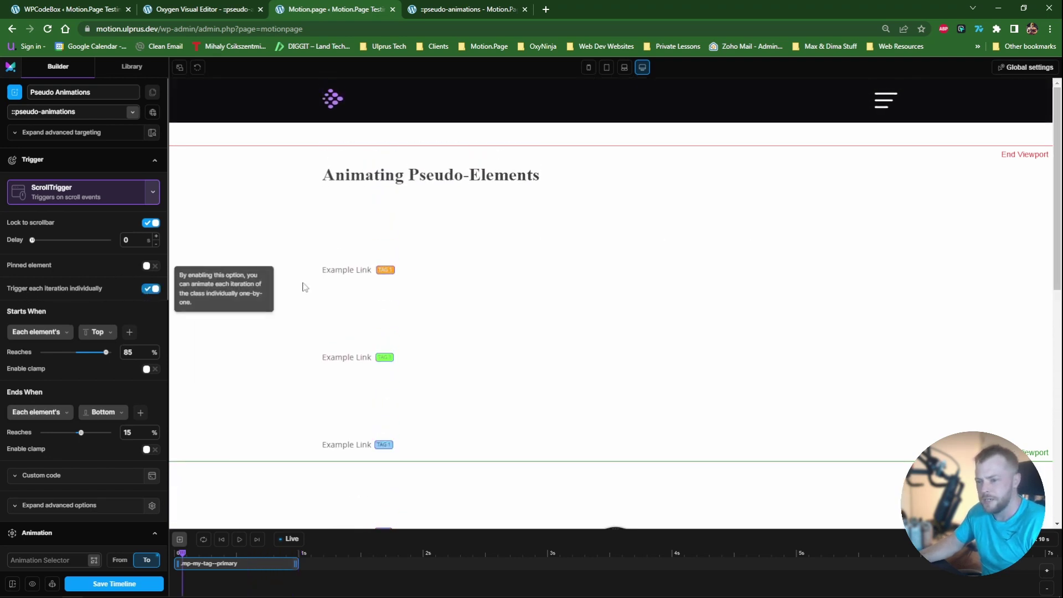
mouse_move(1059, 188)
mouse_down()
mouse_move(1059, 418)
mouse_move(1058, 187)
mouse_up()
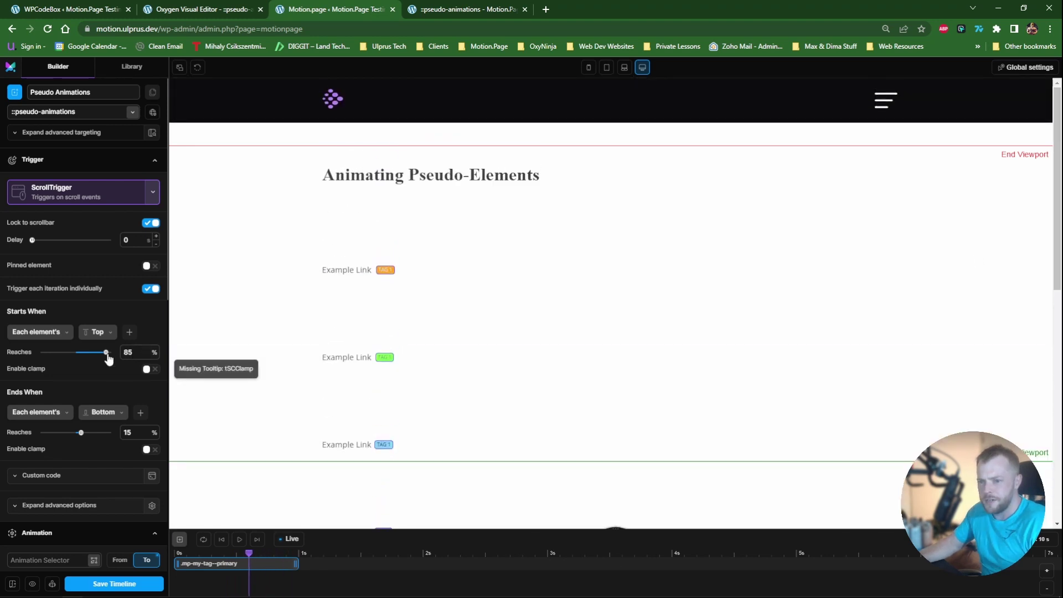
Step: Set the ScrollTrigger to start at 50% and end at 40% of the viewport, and scroll through the preview to test it
drag(107, 354, 95, 355)
double_click(137, 352)
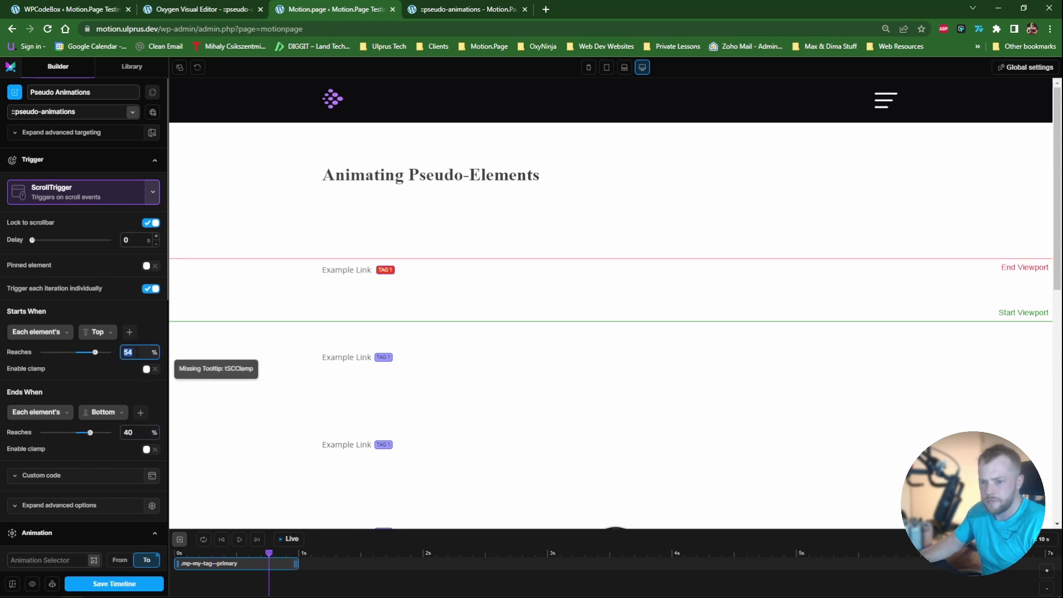
text(50)
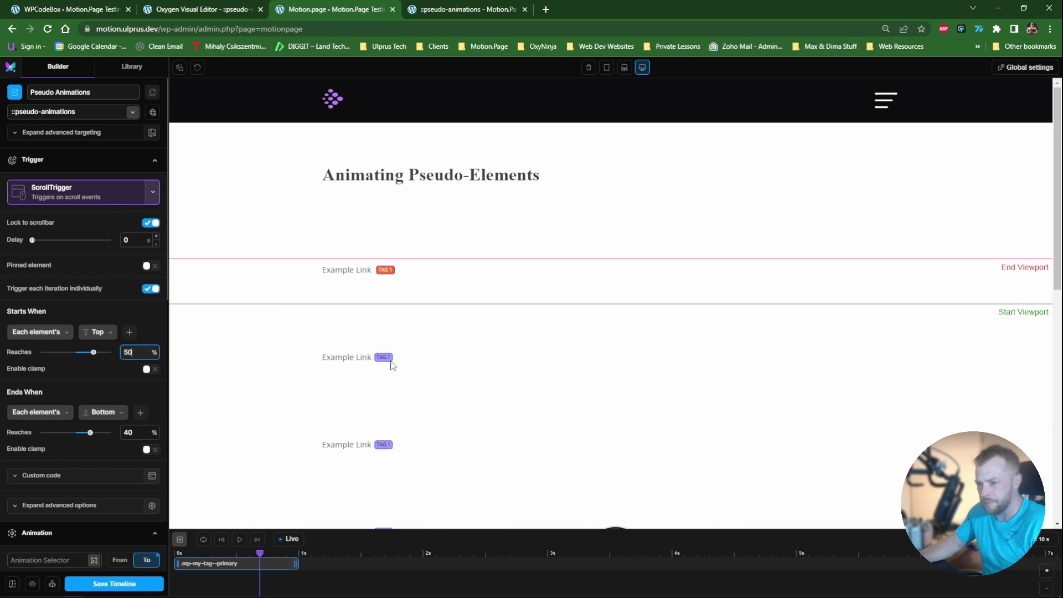
scroll(395, 289, down, 2)
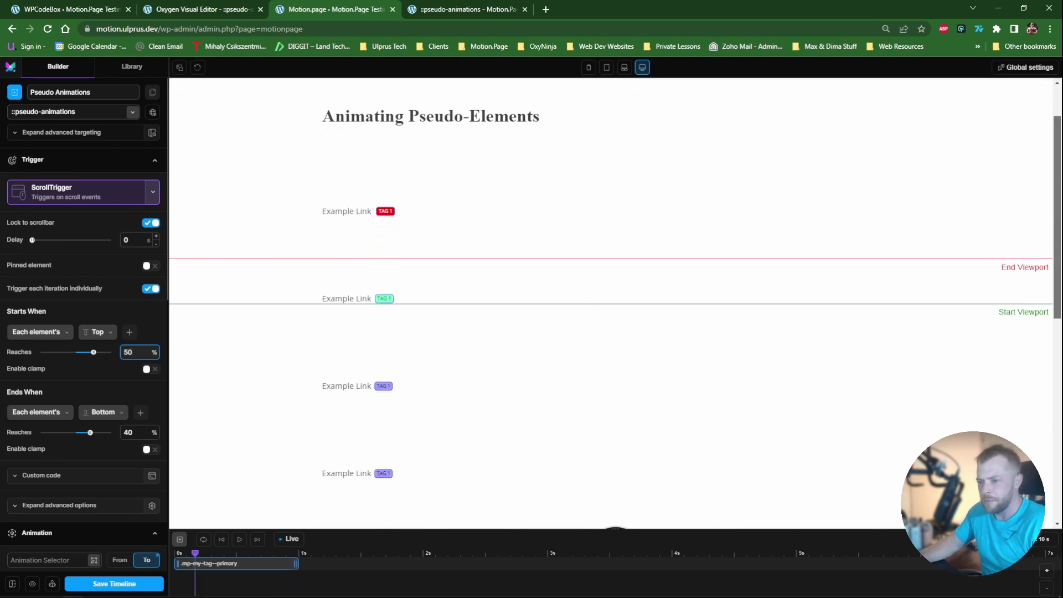
scroll(610, 303, down, 3)
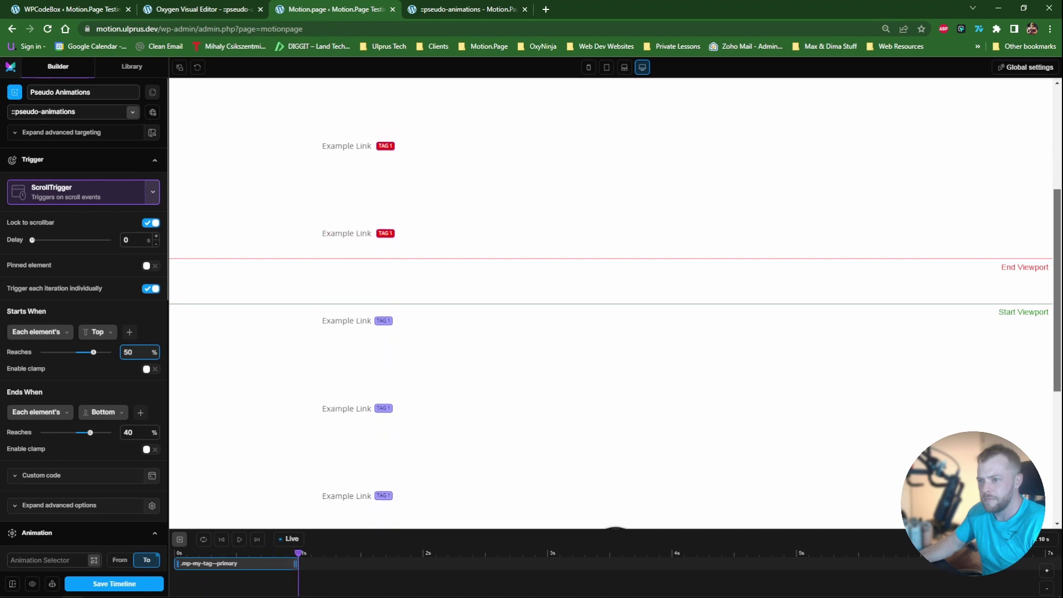
scroll(610, 303, down, 4)
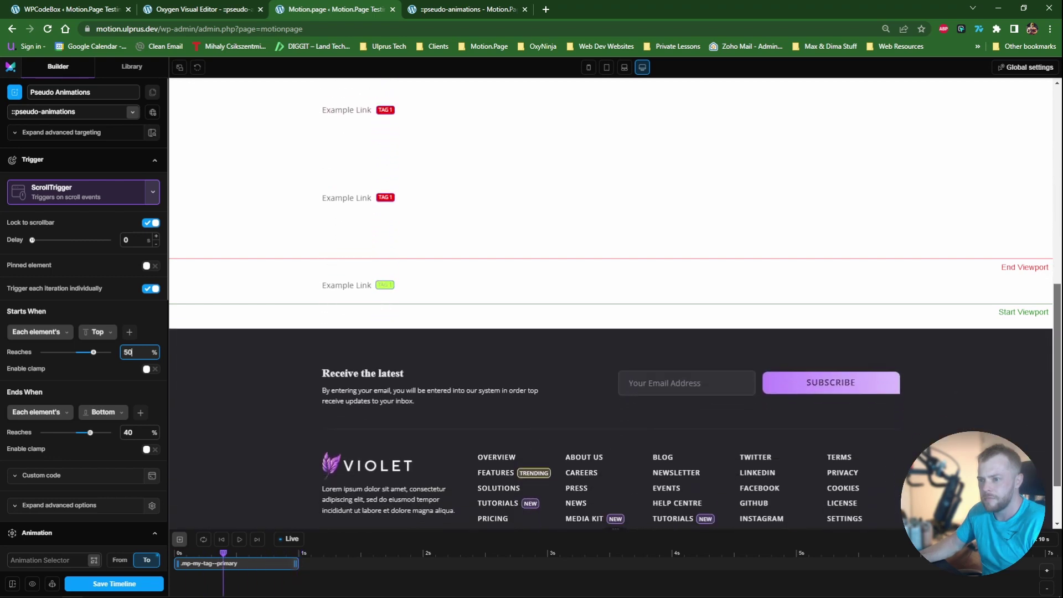
drag(1057, 399, 1020, 161)
Step: Save the timeline, reload the ::pseudo-animations frontend page and scroll through it to check the tag animations
click(127, 583)
click(435, 9)
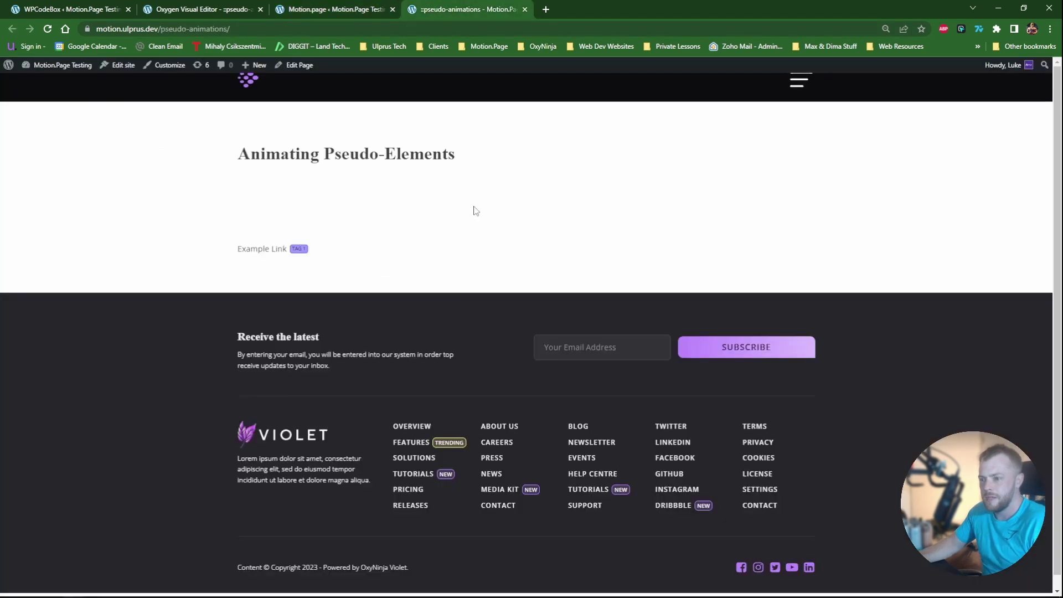
key(ctrl+r)
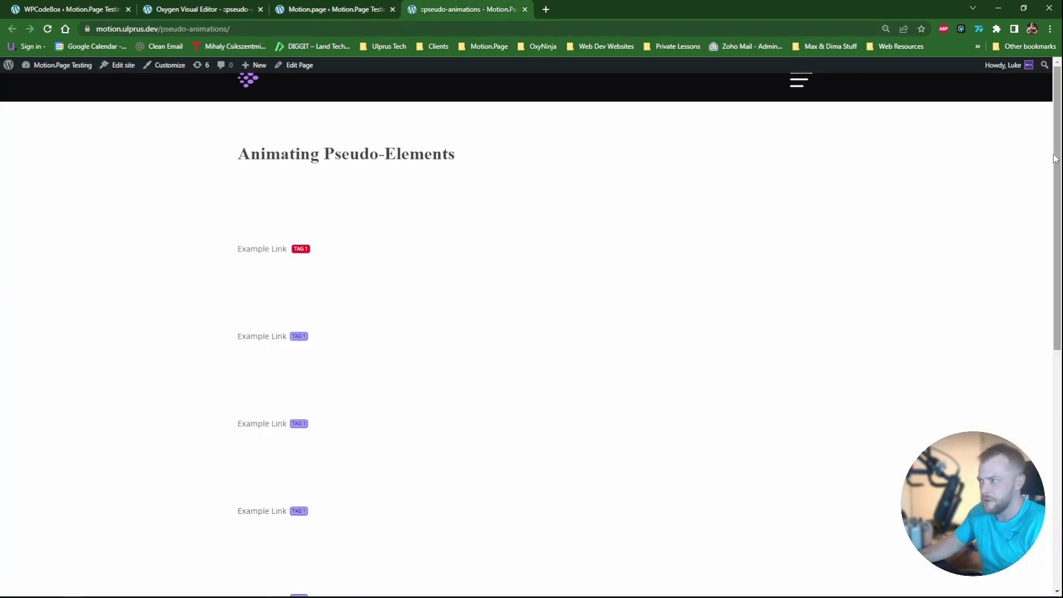
drag(1055, 161, 1038, 89)
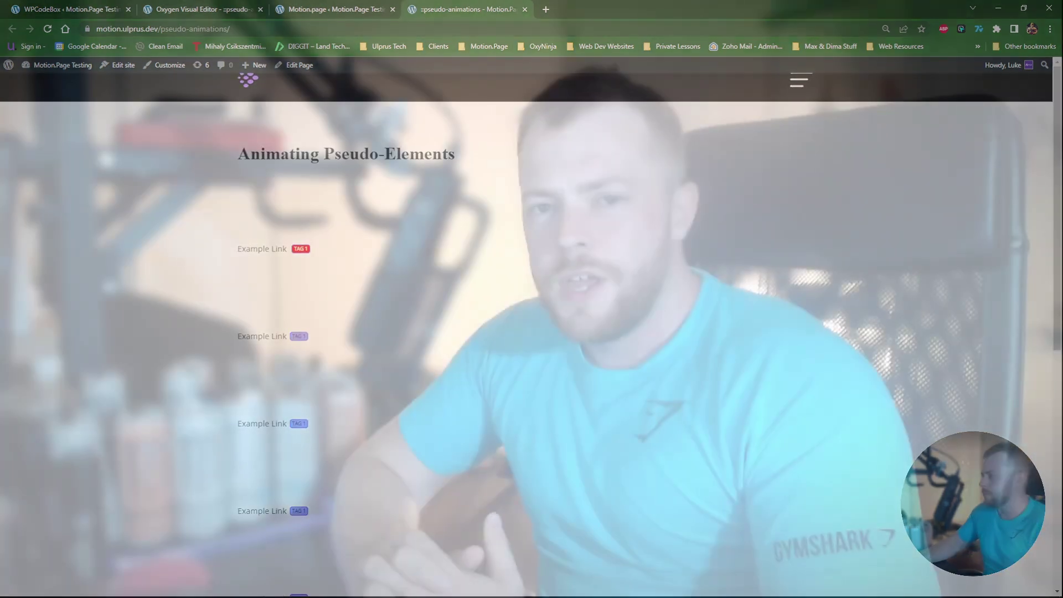